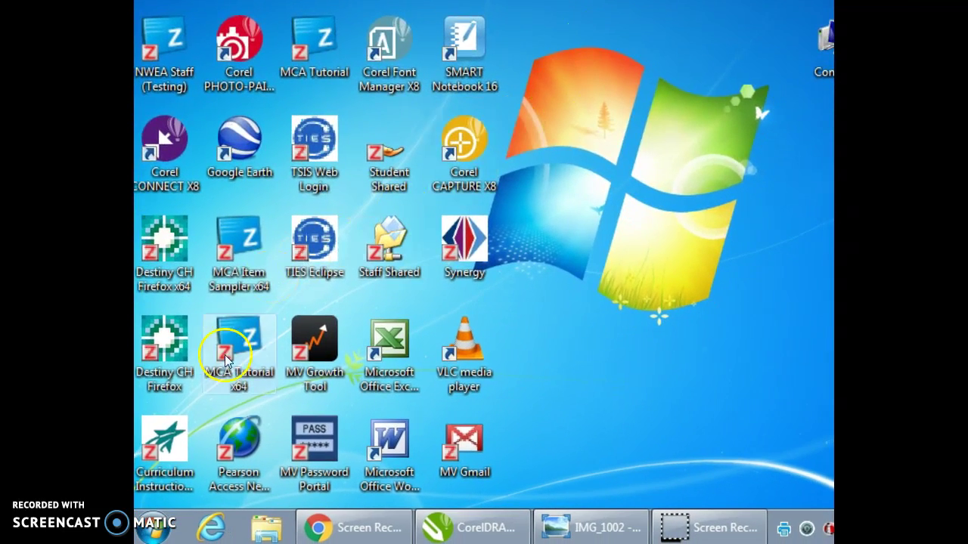
left_click(157, 534)
left_click(464, 482)
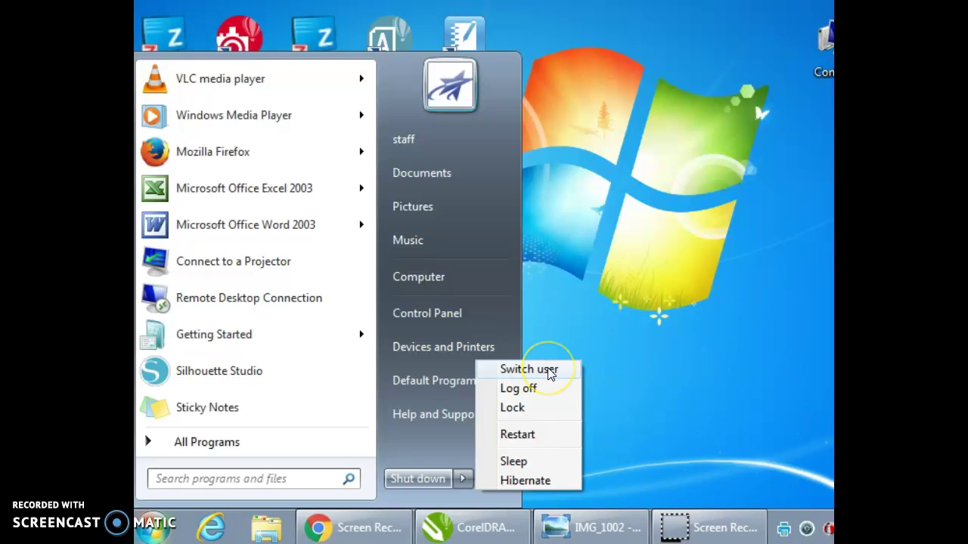
key("Escape")
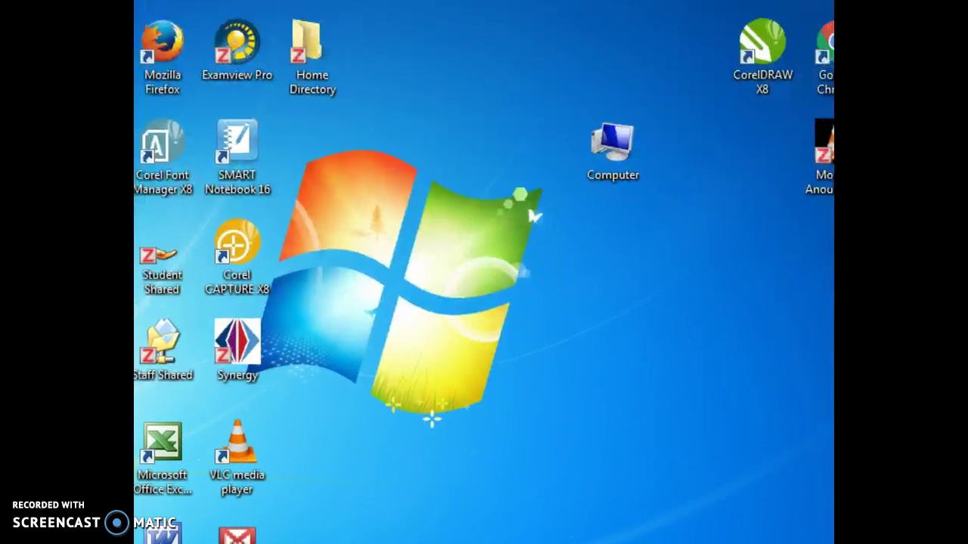
Open the Computer window, look through the listed drives and network locations, and close the window
double_click(571, 189)
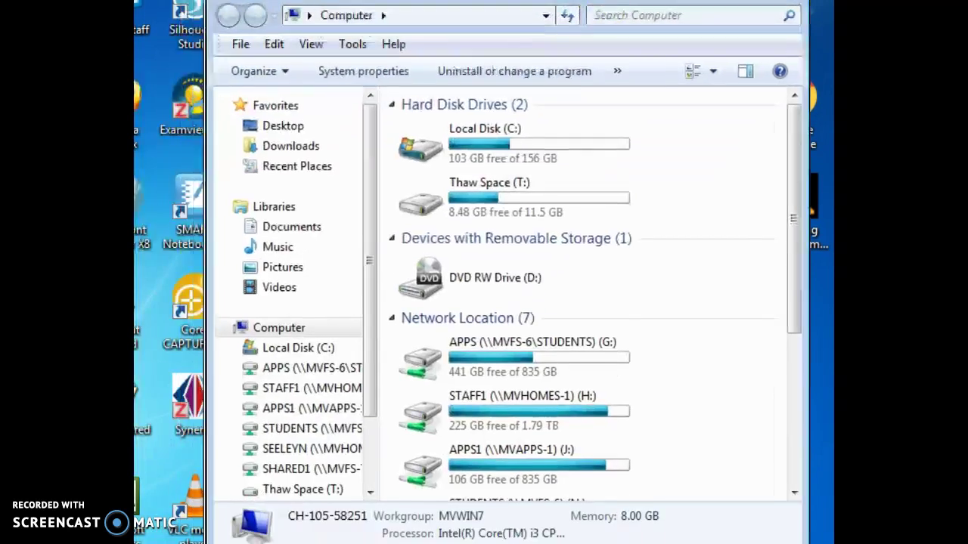
double_click(504, 102)
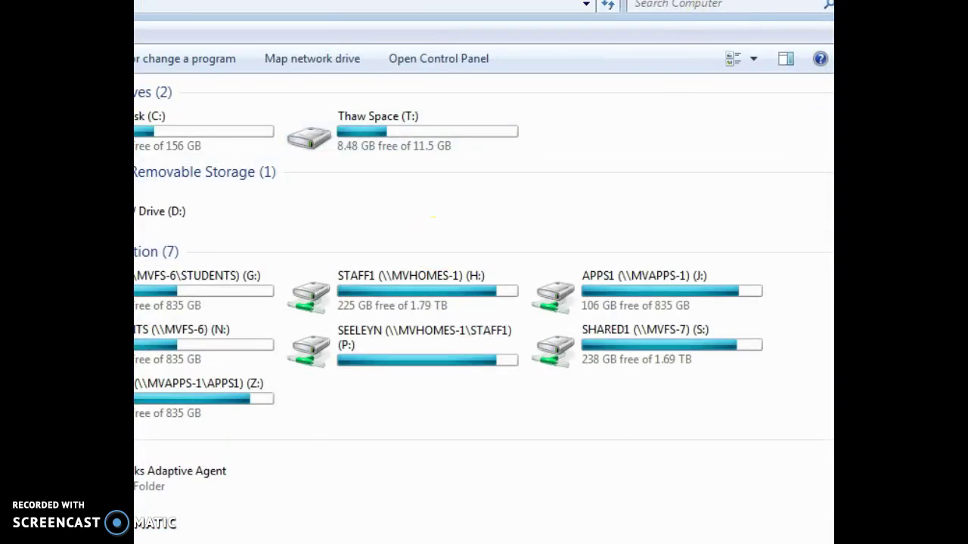
key("super+Down")
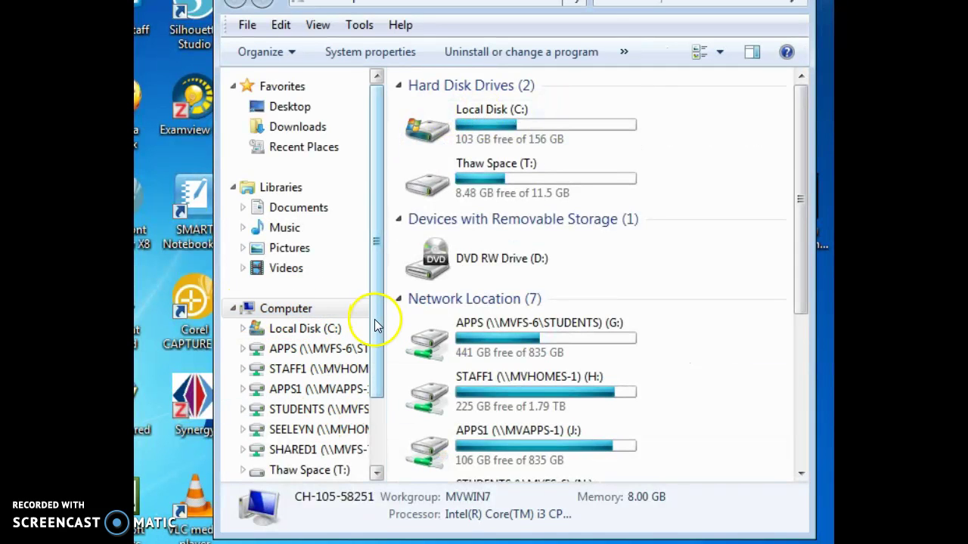
scroll(372, 313, "down", 1)
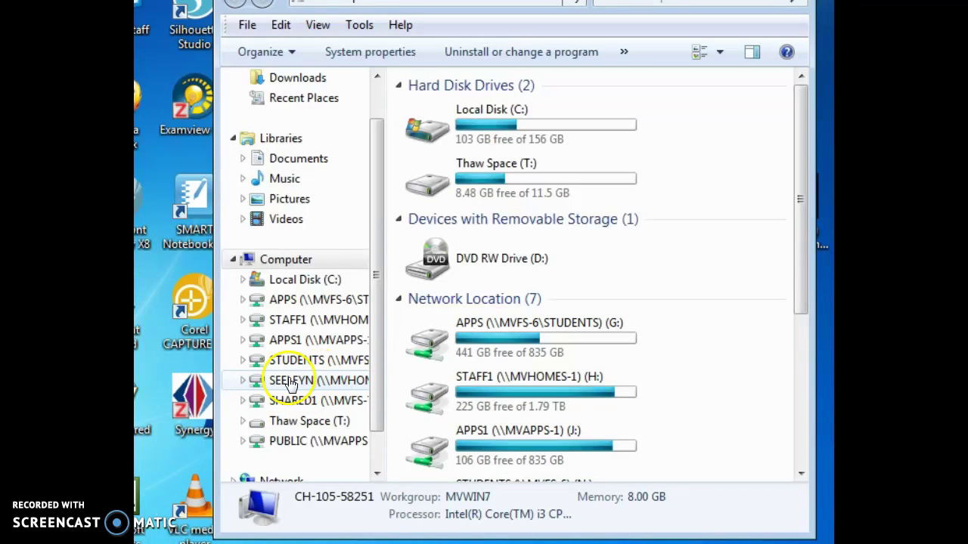
key("alt+F4")
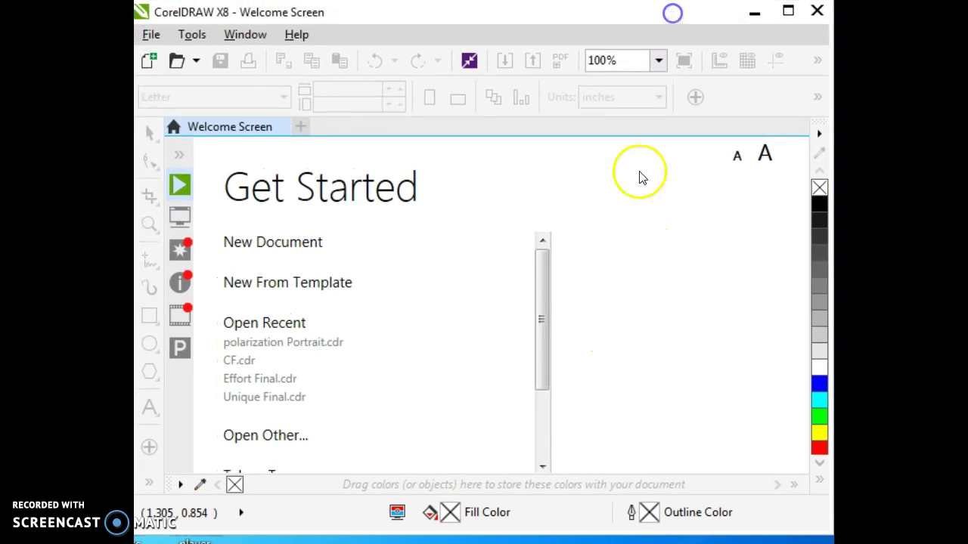
left_click(262, 243)
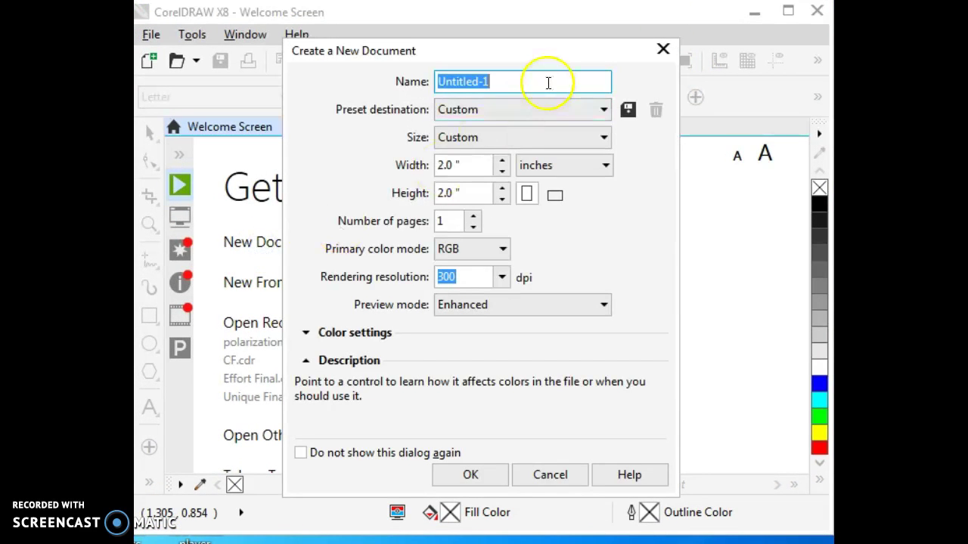
type("Seeley1")
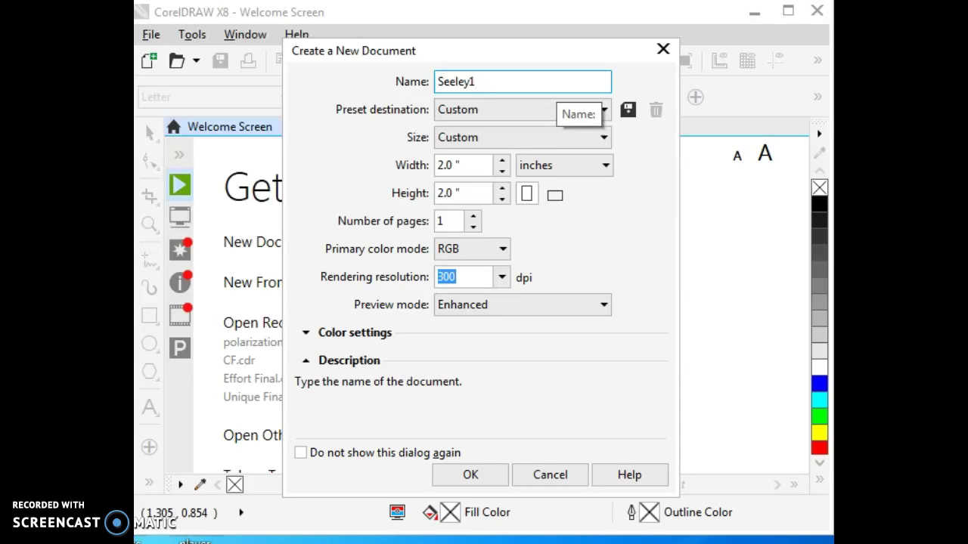
double_click(445, 81)
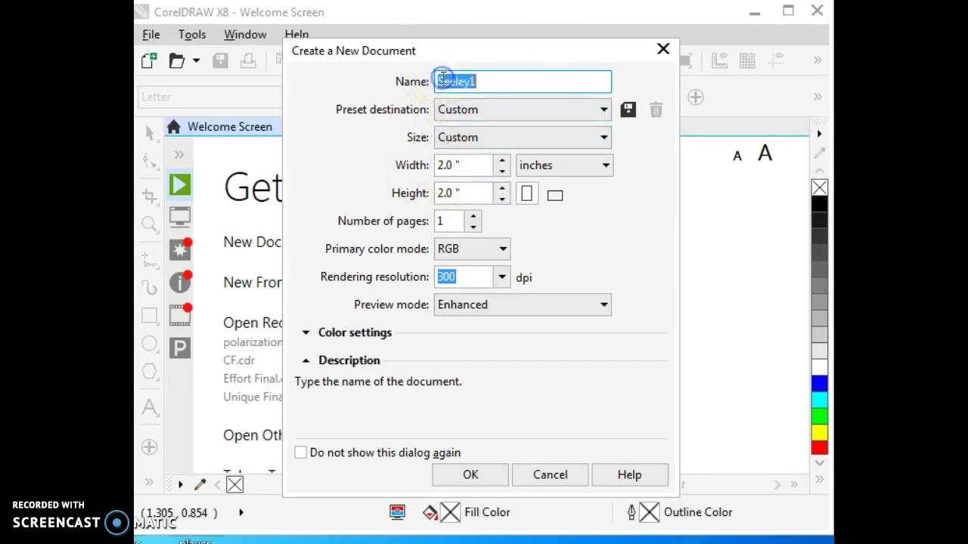
left_click(485, 78)
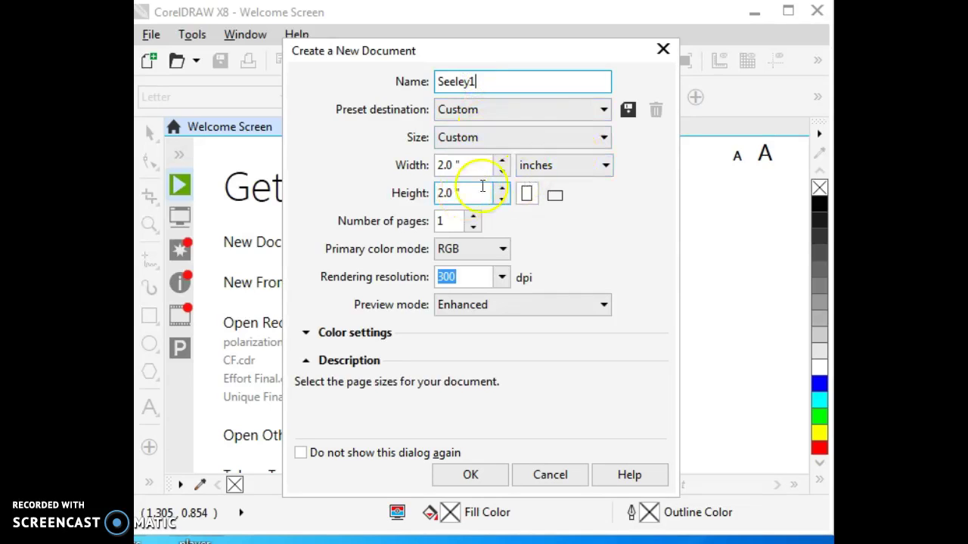
left_click(450, 165)
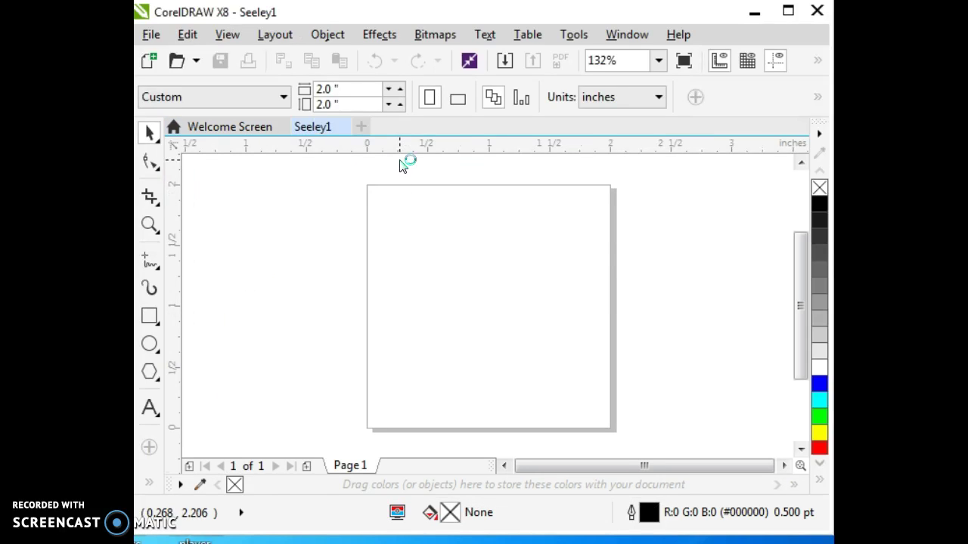
left_click(333, 127)
left_click(341, 128)
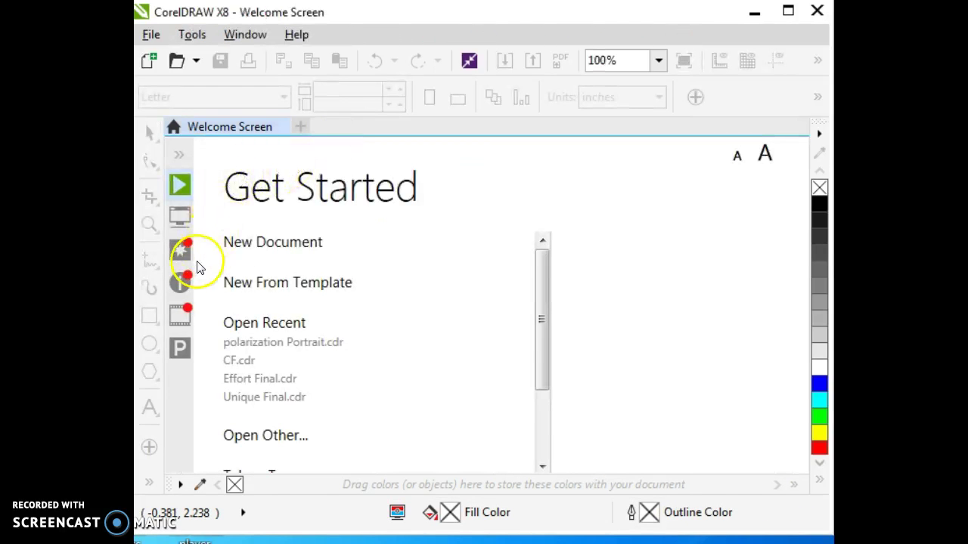
Create a new 2 by 2 inch document in RGB at 300 dpi, named with the last name followed by 1
left_click(249, 243)
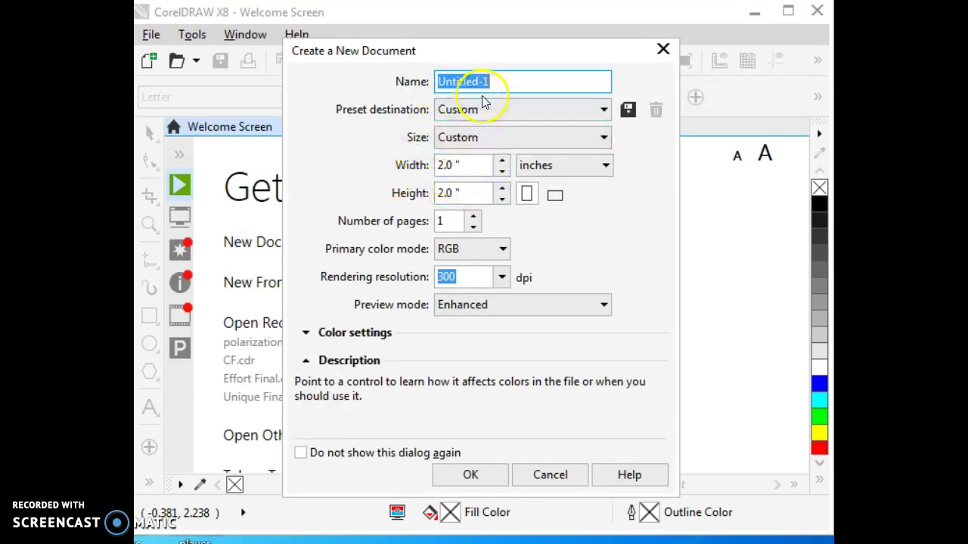
type("Seeley1")
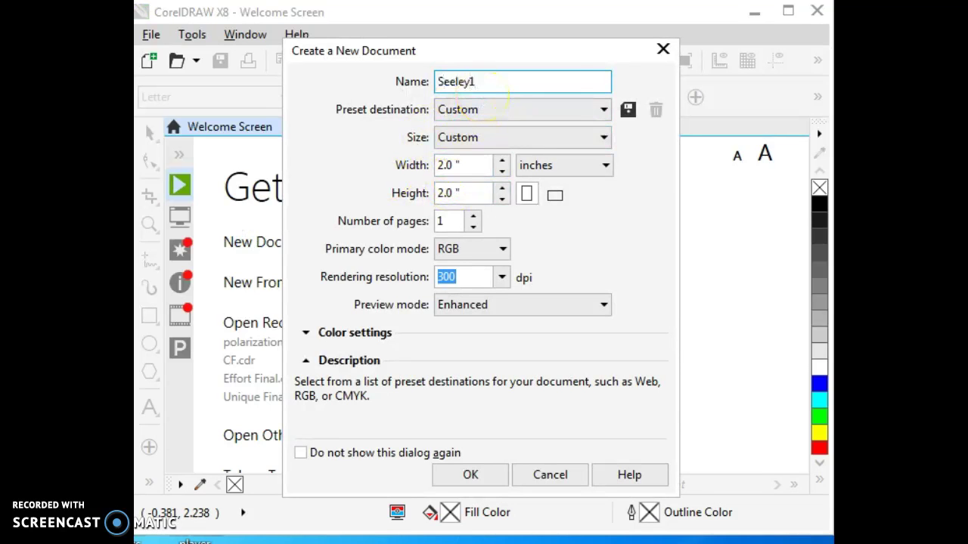
left_click(458, 165)
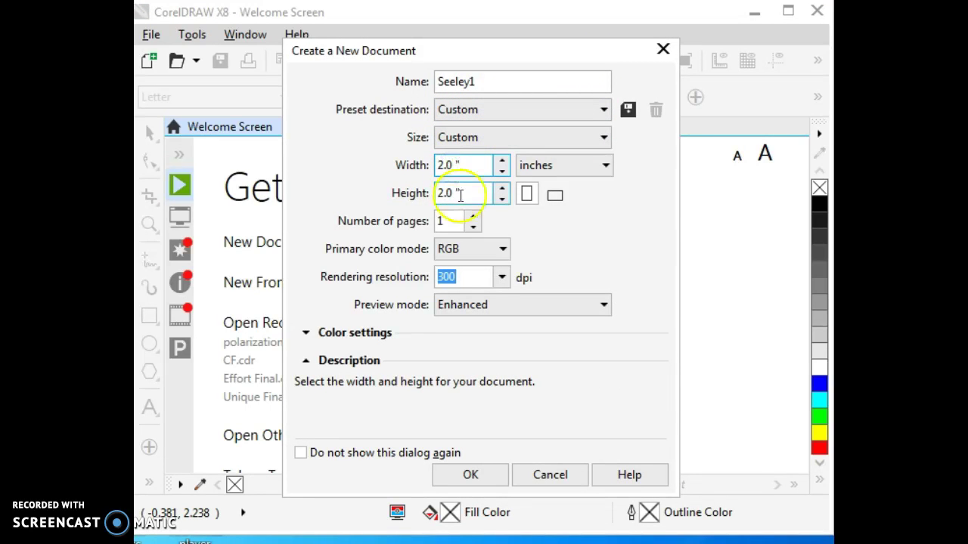
left_click(603, 165)
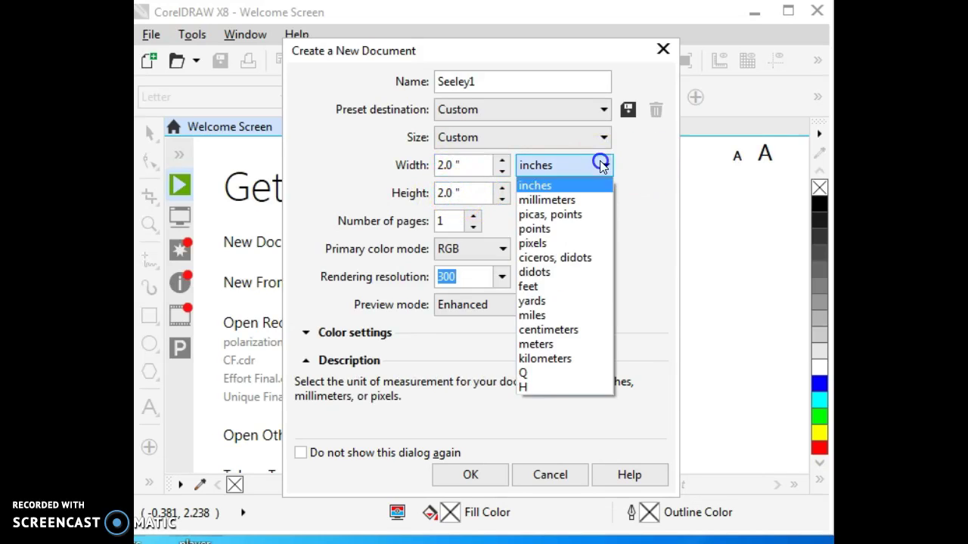
left_click(644, 175)
left_click(503, 249)
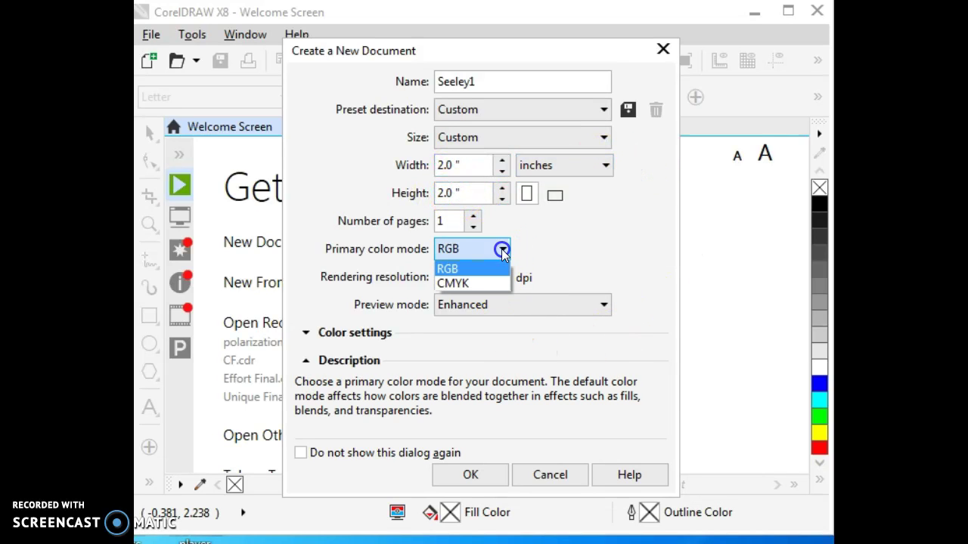
left_click(474, 271)
left_click(476, 283)
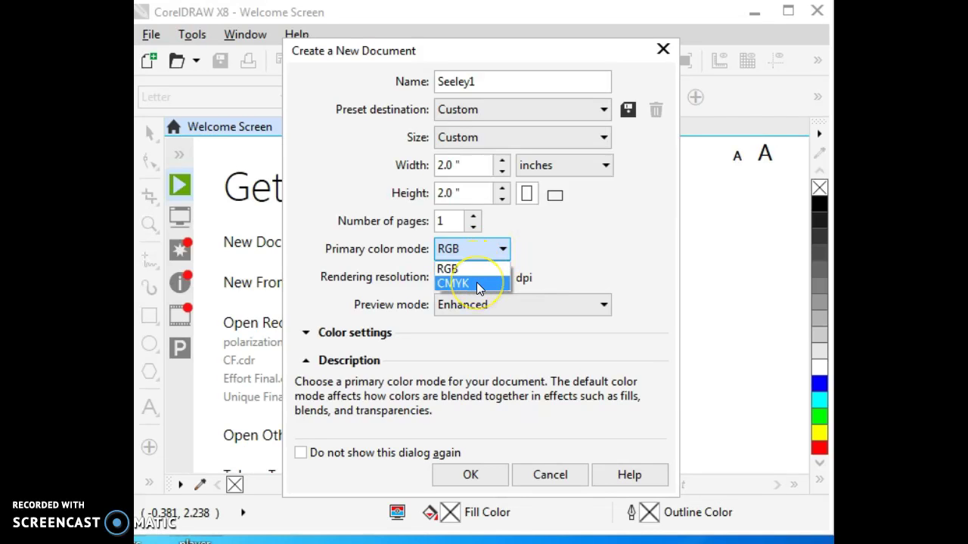
left_click(673, 272)
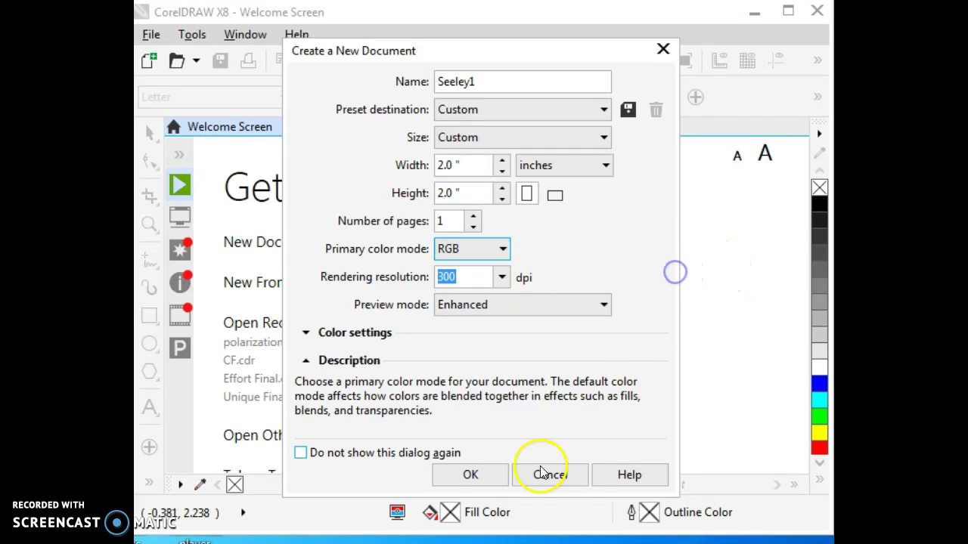
left_click(471, 478)
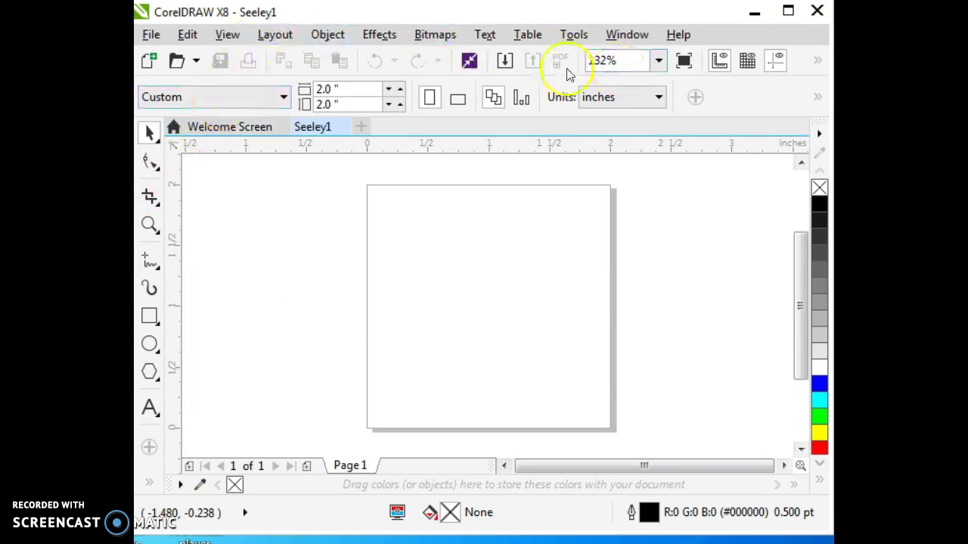
Draw a circle about 1.38 inches in diameter near the middle of the page with the Ellipse tool
left_click(152, 346)
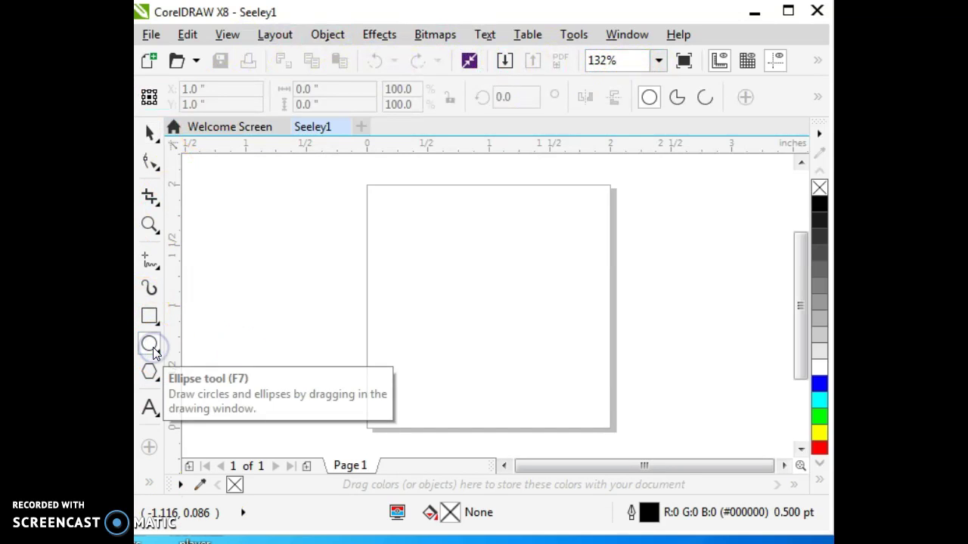
left_click_drag(412, 222, 581, 364)
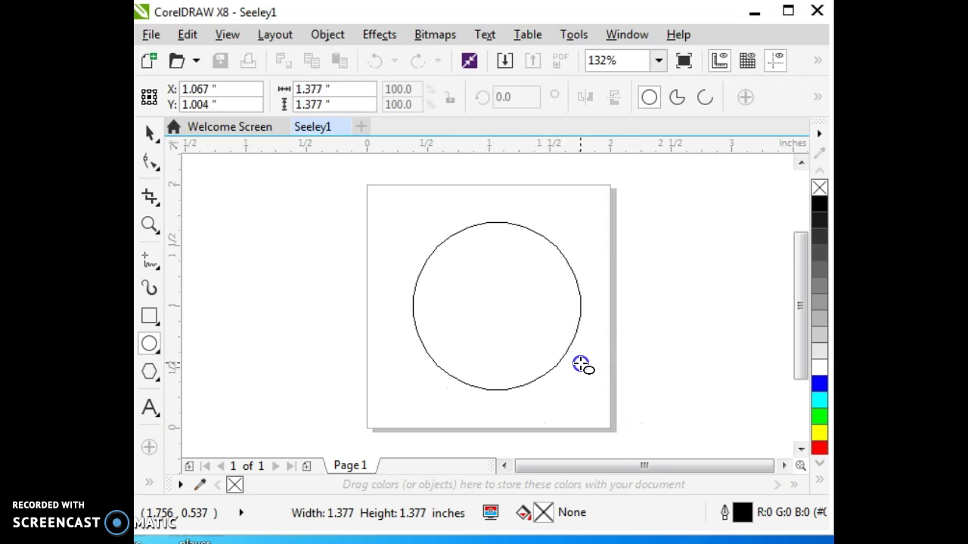
left_click_drag(416, 350, 425, 346)
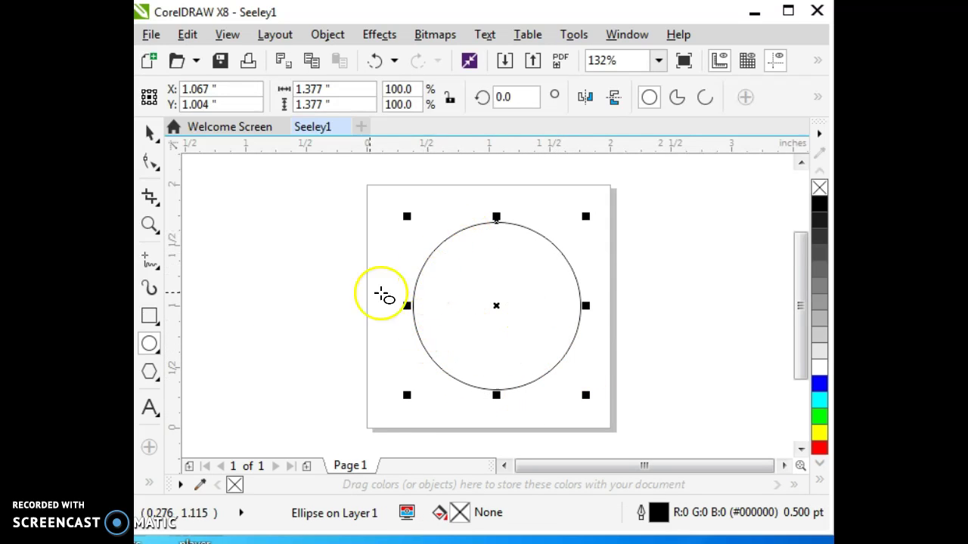
Set the circle's width and height to 1.5 inches each
left_click(155, 136)
left_click(425, 309)
left_click(415, 277)
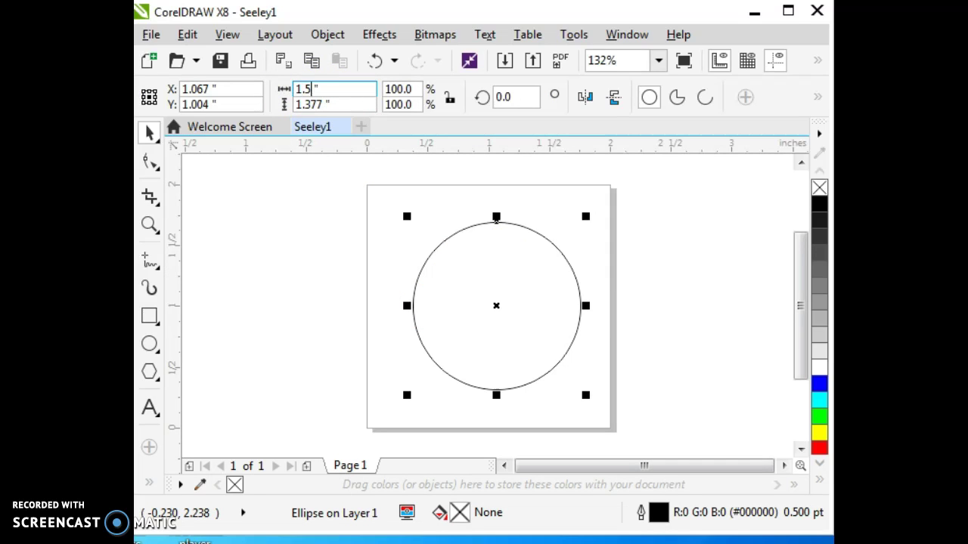
left_click(313, 89)
key("Tab")
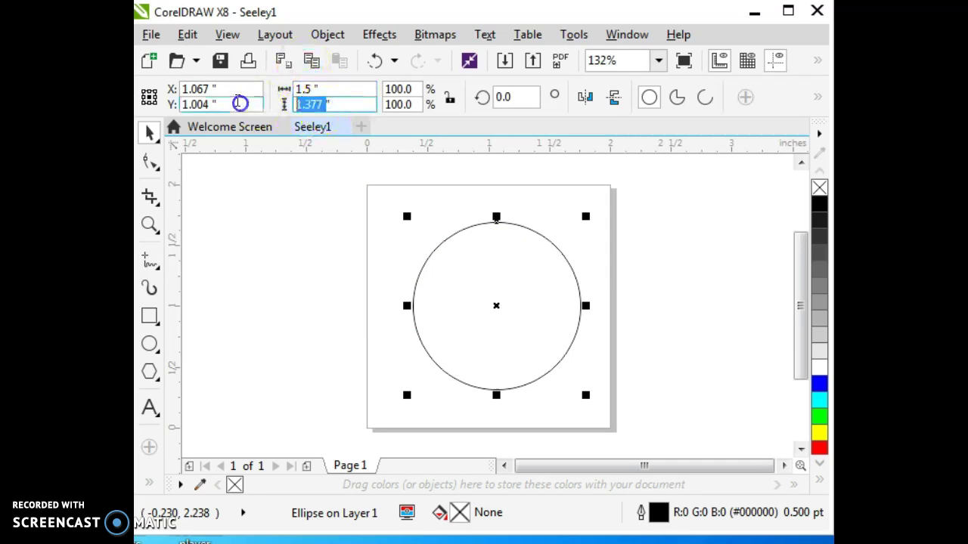
type("1.5")
key("Return")
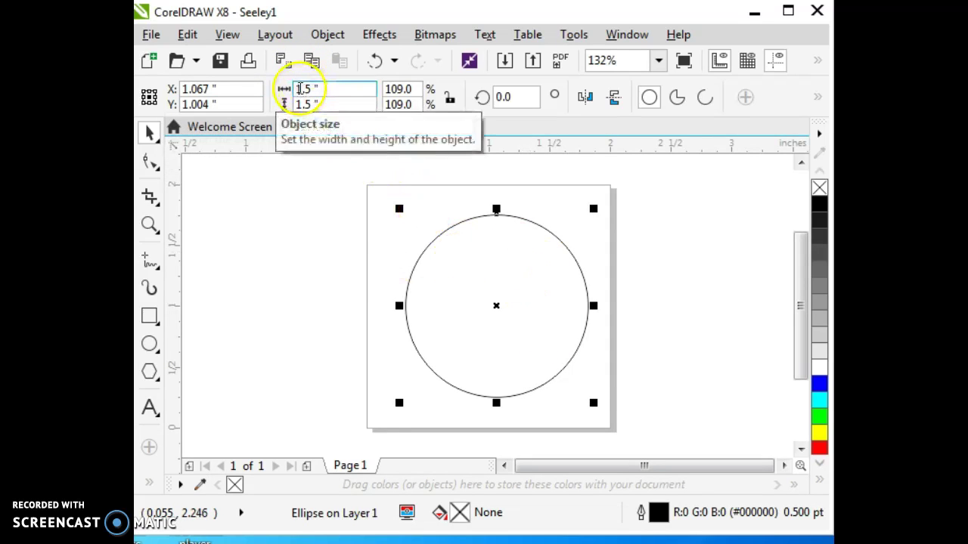
Try resizing the circle to 0.5 inch in width and height
left_click_drag(288, 90, 289, 89)
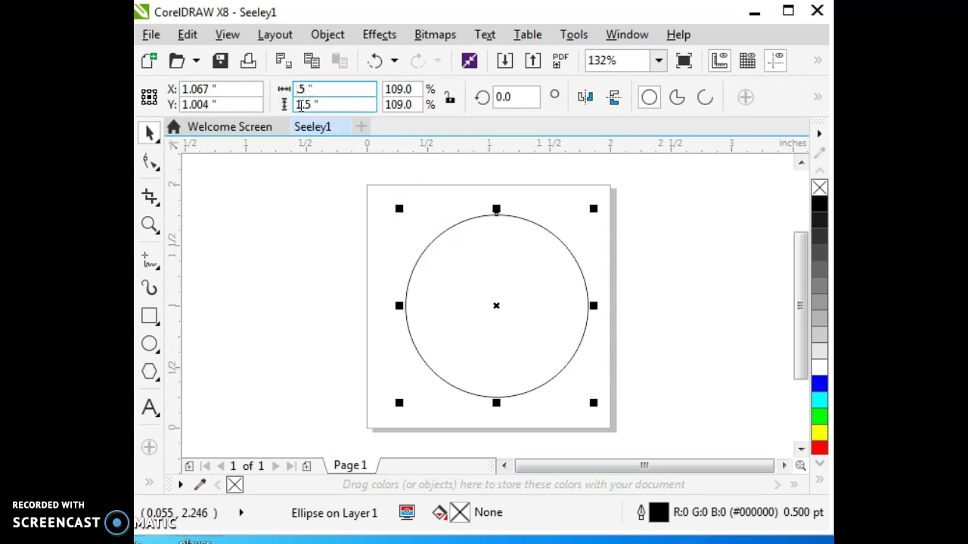
key("Return")
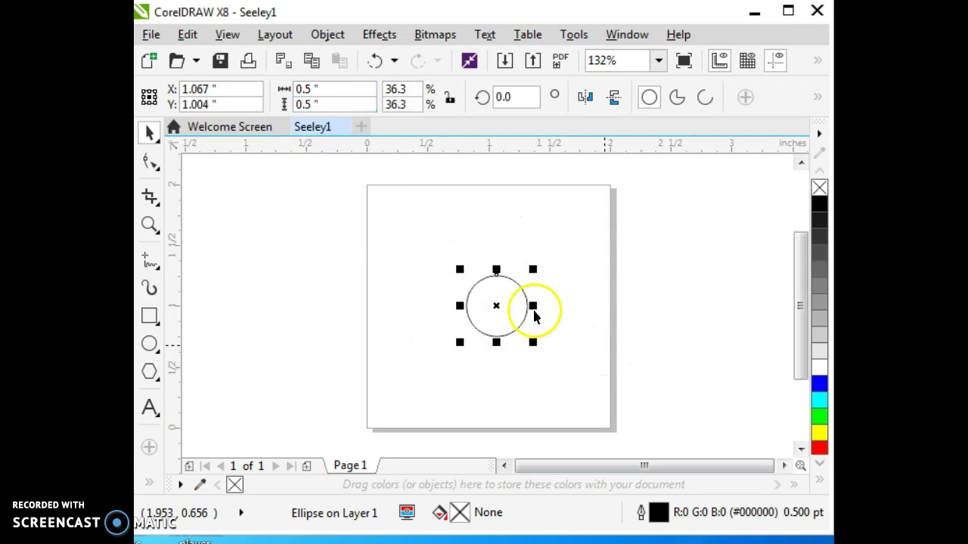
Set the circle's width to 1.49 inches and its height to 1.5 inches, and deselect it
left_click(307, 90)
left_click_drag(308, 89, 326, 89)
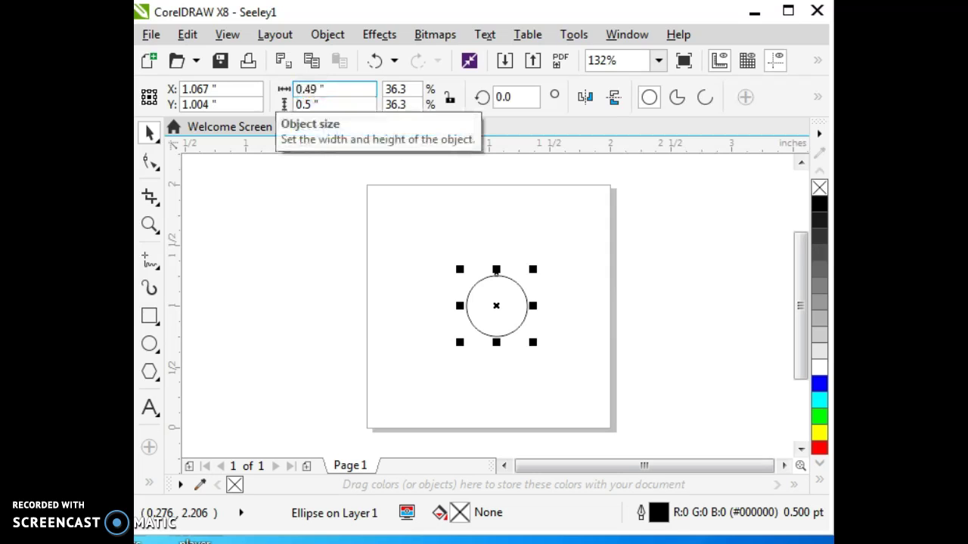
type("1.49")
key("Return")
left_click(303, 105)
type("1")
key("Return")
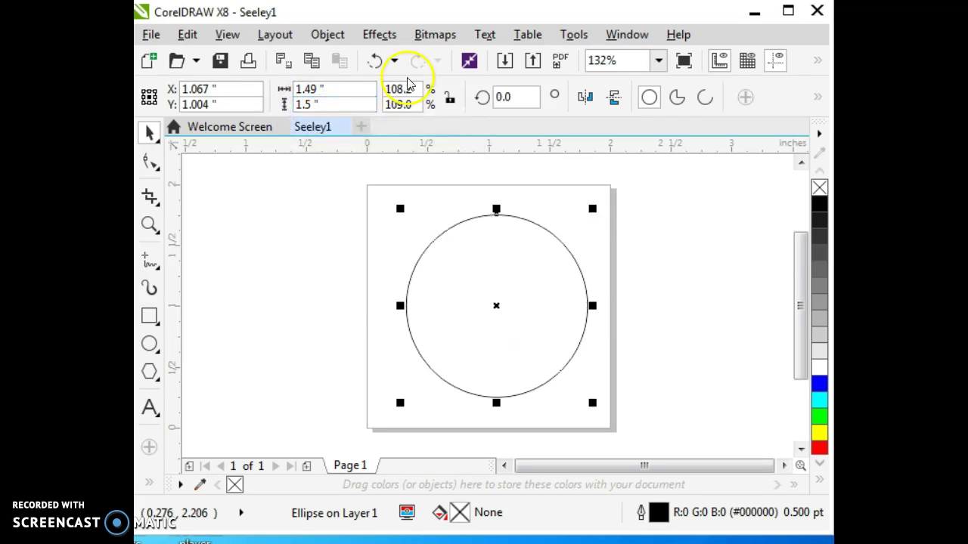
left_click(311, 89)
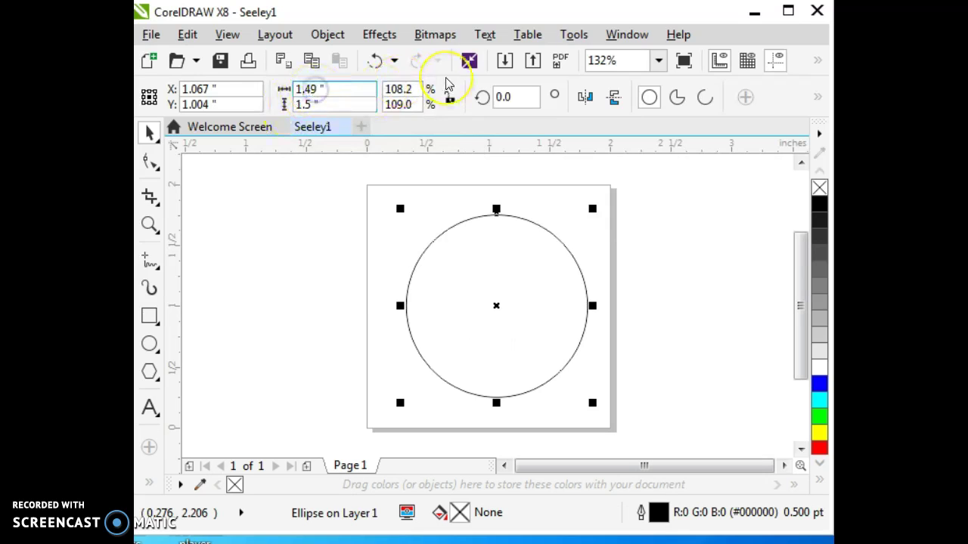
left_click(324, 345)
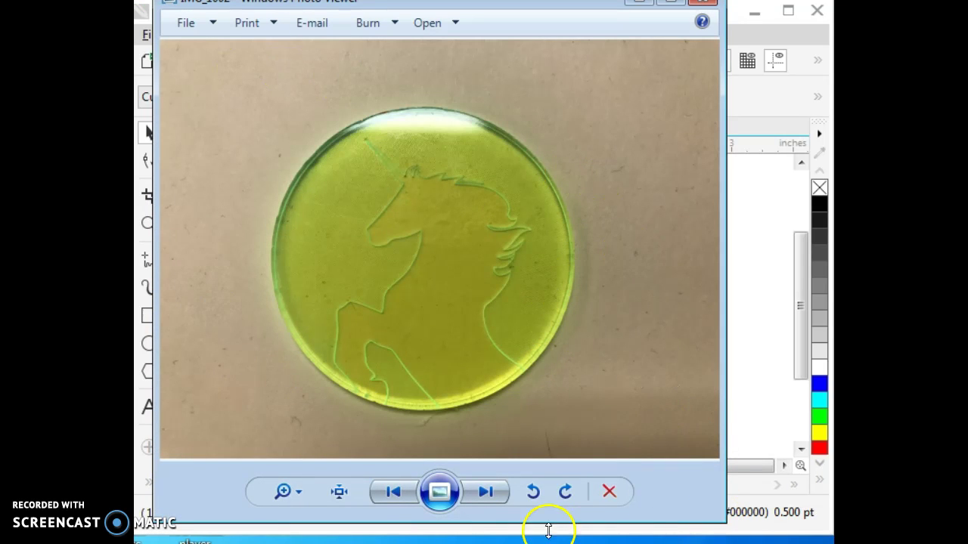
Enlarge the photo of the green unicorn disc to examine its engraved outline
left_click(286, 495)
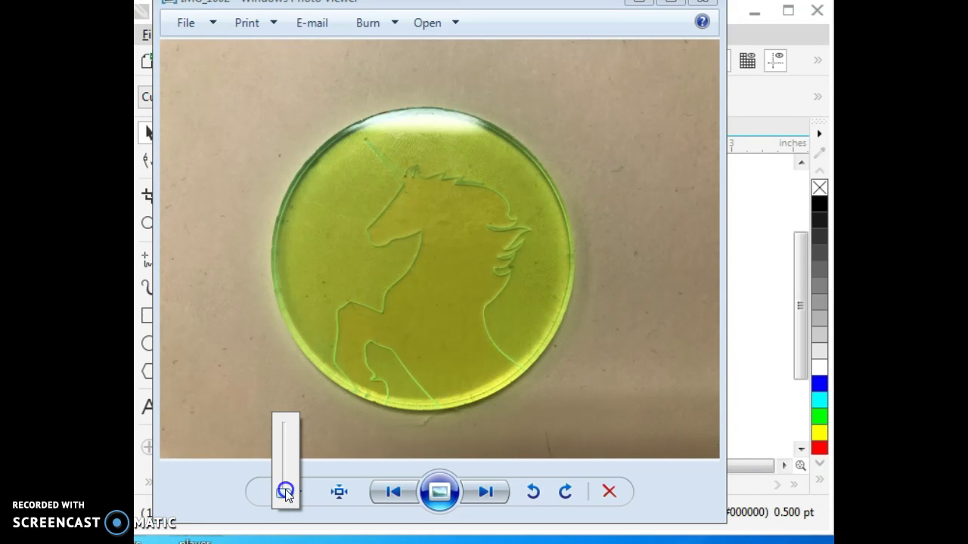
left_click_drag(286, 493, 286, 485)
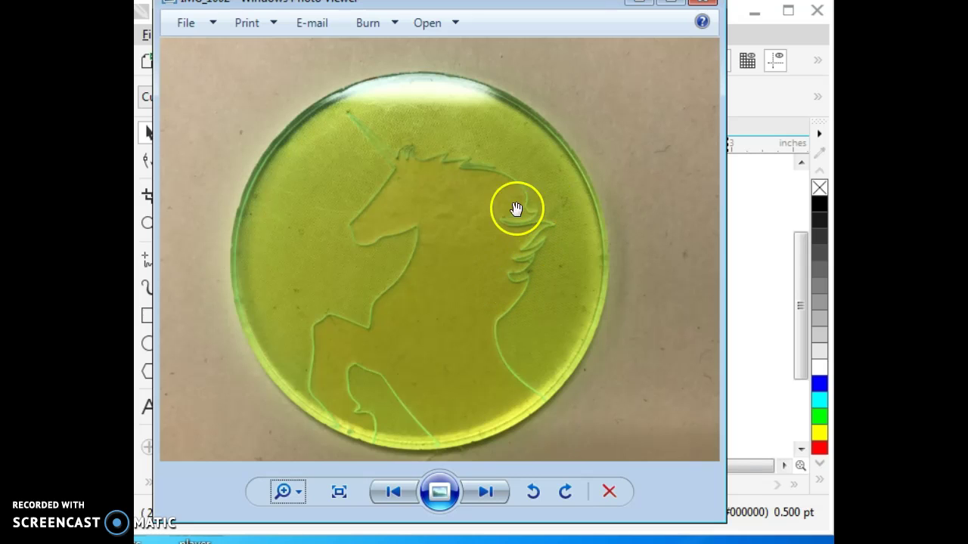
Return to the drawing and set the circle's outline color to RGB 255, 0, 0
left_click(646, 6)
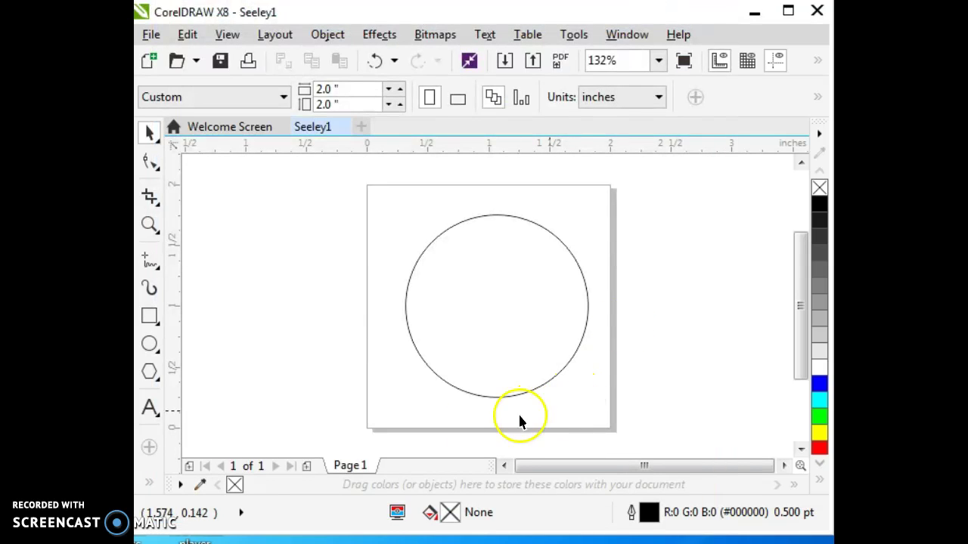
left_click(546, 383)
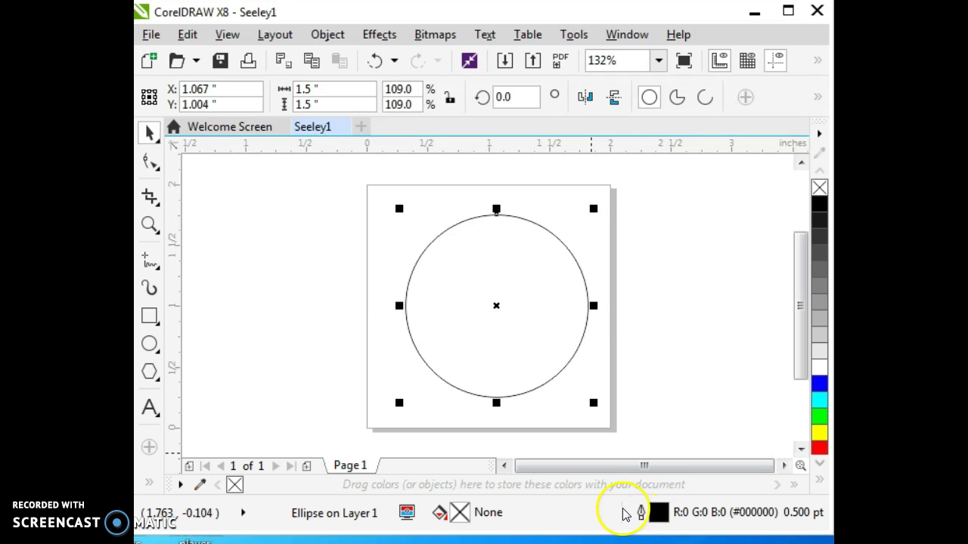
double_click(640, 514)
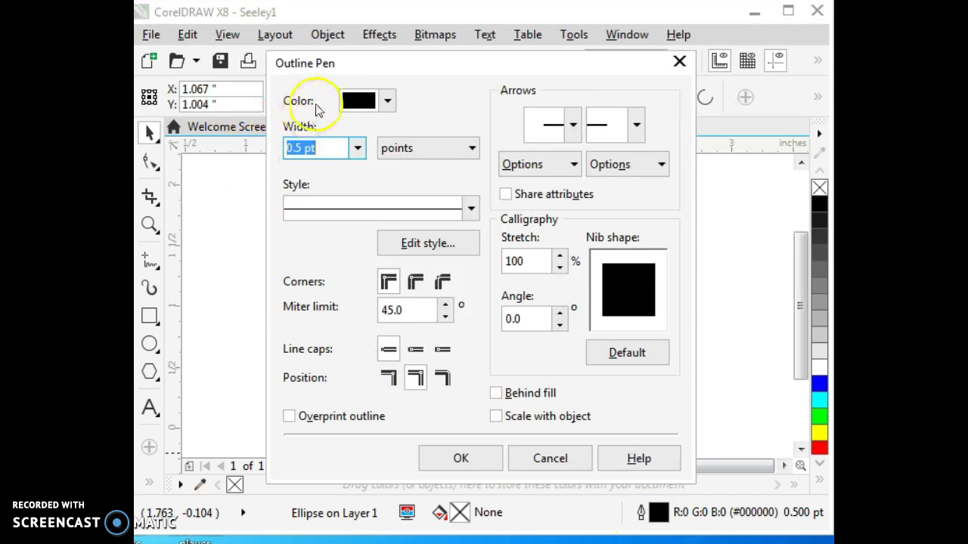
left_click(387, 103)
left_click(524, 211)
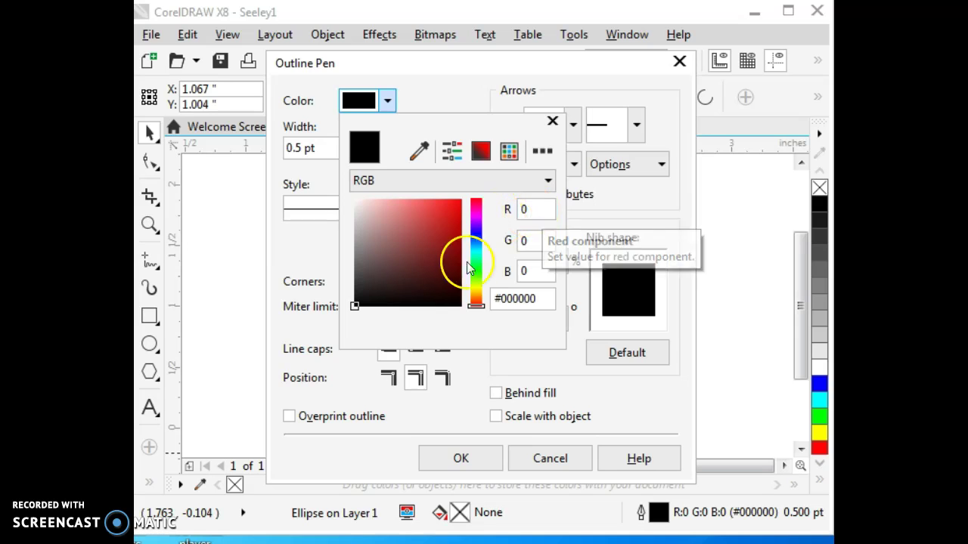
mouse_move(478, 308)
left_mouse_down()
mouse_move(477, 207)
mouse_move(484, 215)
left_mouse_up()
left_click(534, 209)
left_click(524, 223)
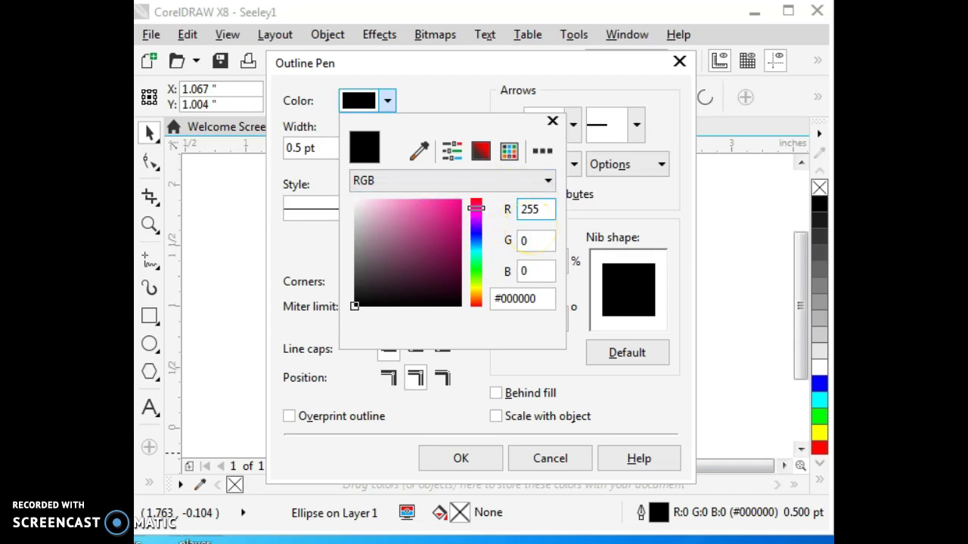
key("Return")
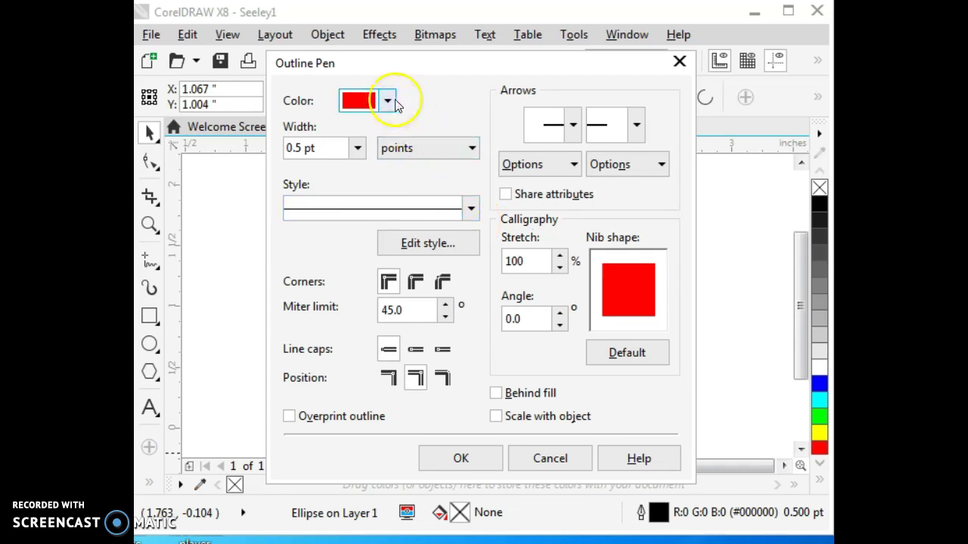
left_click(390, 101)
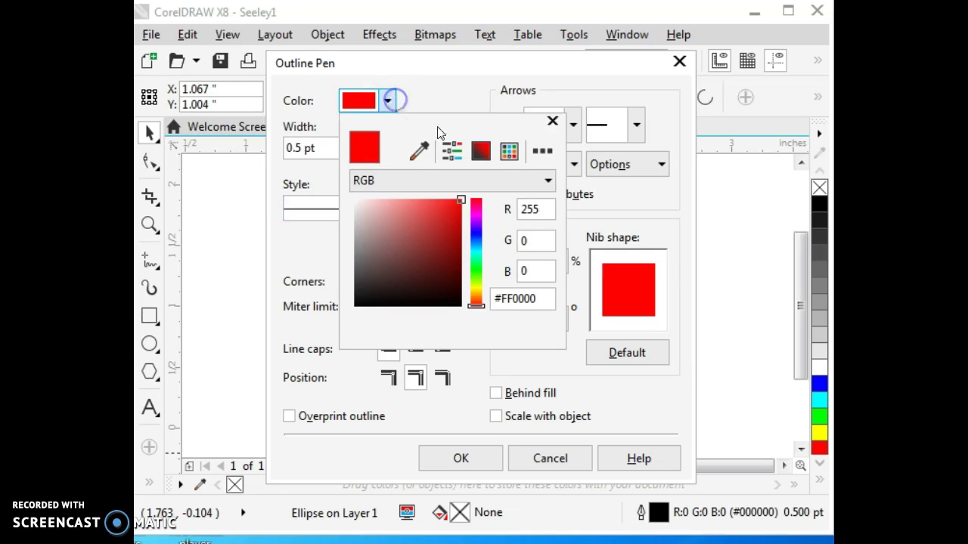
left_click(553, 122)
Set the circle's outline width to Hairline, apply it and deselect the circle
left_click(357, 147)
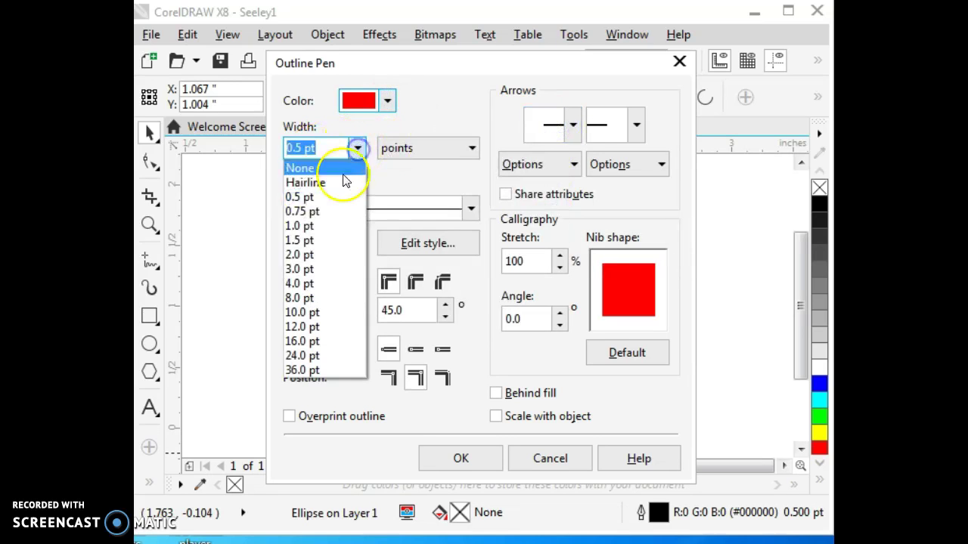
left_click(341, 183)
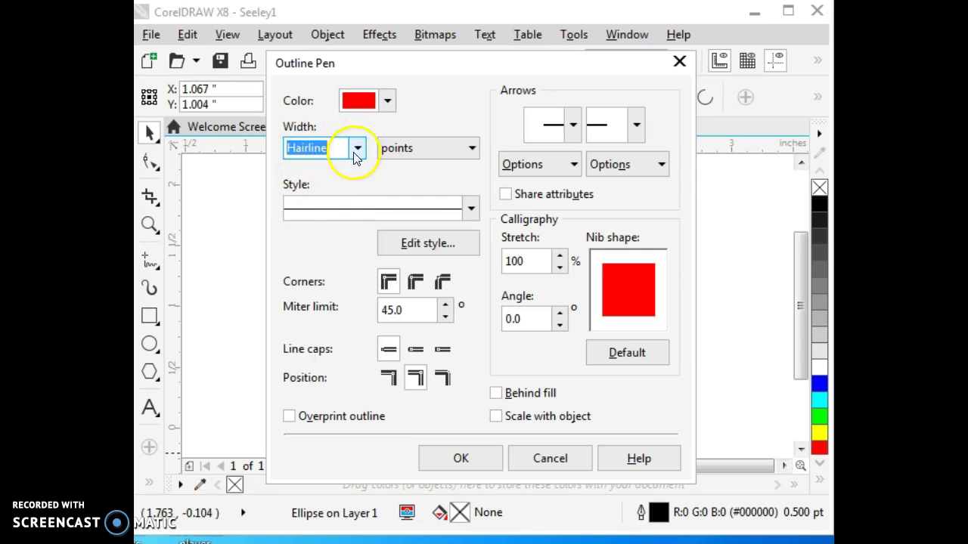
left_click(476, 460)
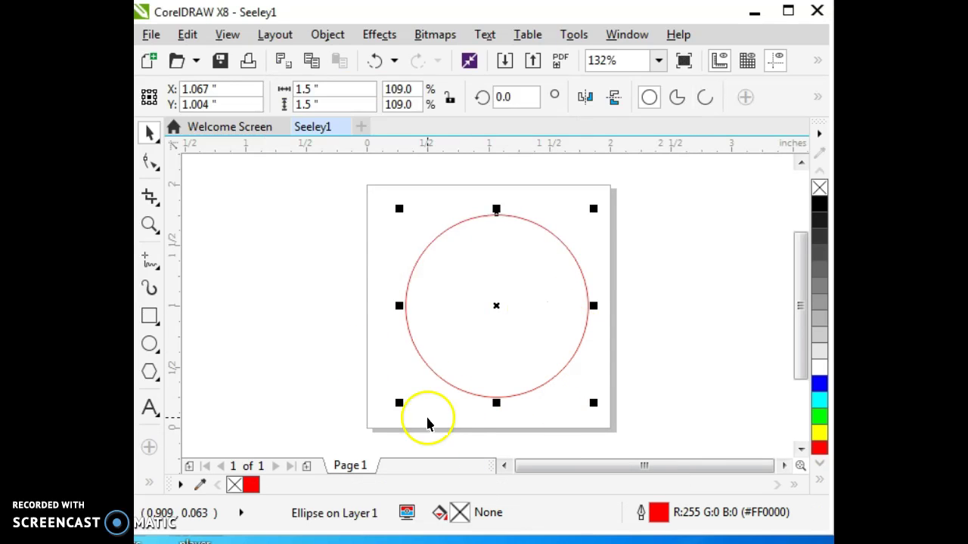
left_click(676, 369)
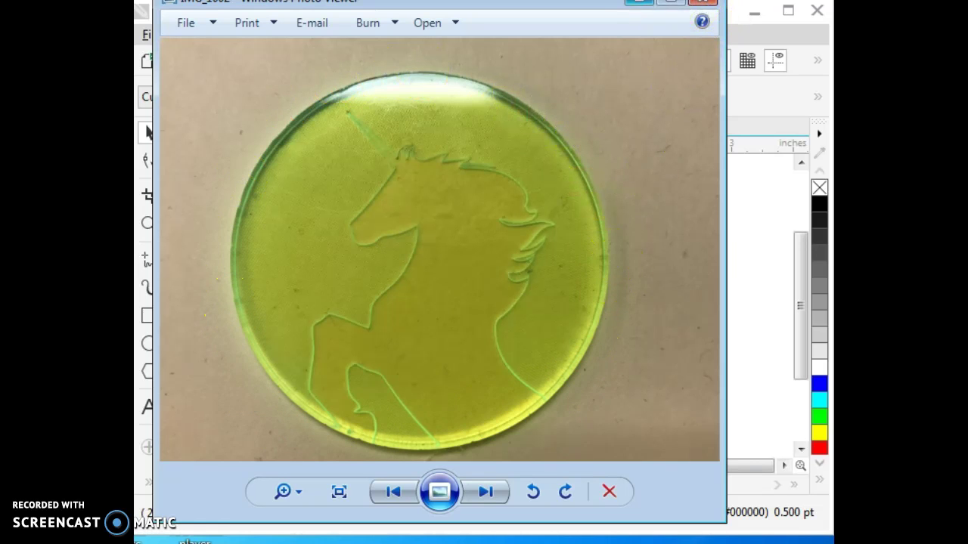
Draw a nearly square rectangle about 0.82 by 0.84 inch inside the red circle
left_click(638, 1)
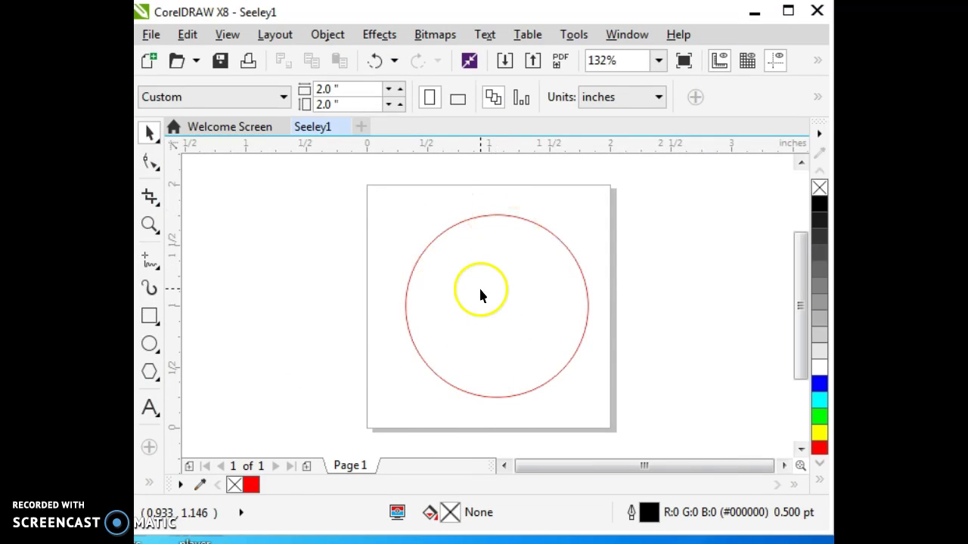
left_click(150, 316)
left_click_drag(442, 259, 541, 361)
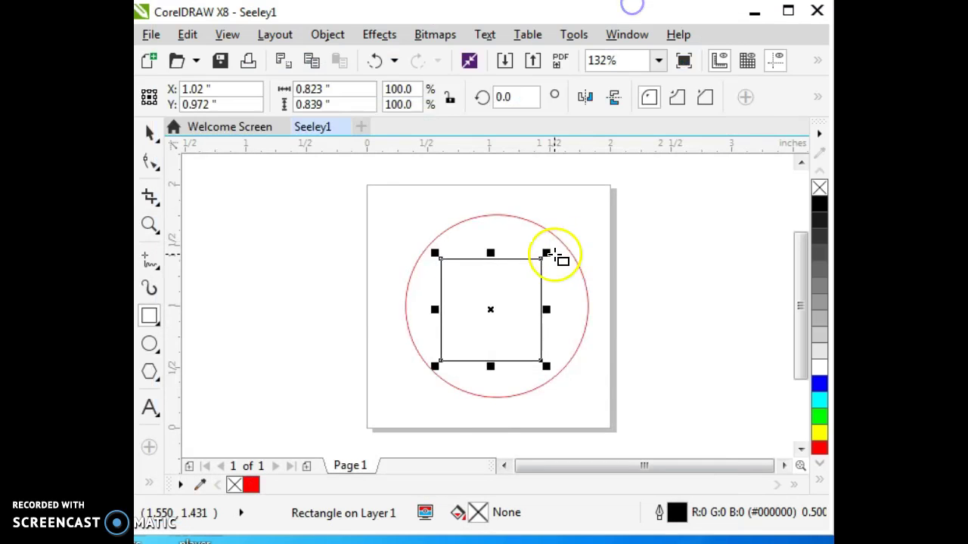
left_click(635, 4)
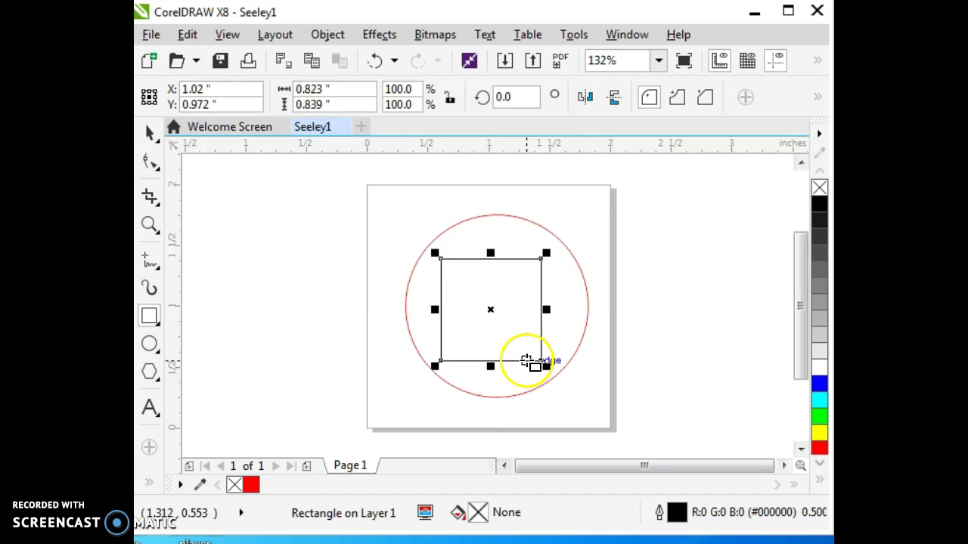
Set the rectangle's outline color to RGB 0, 0, 255
left_click(152, 132)
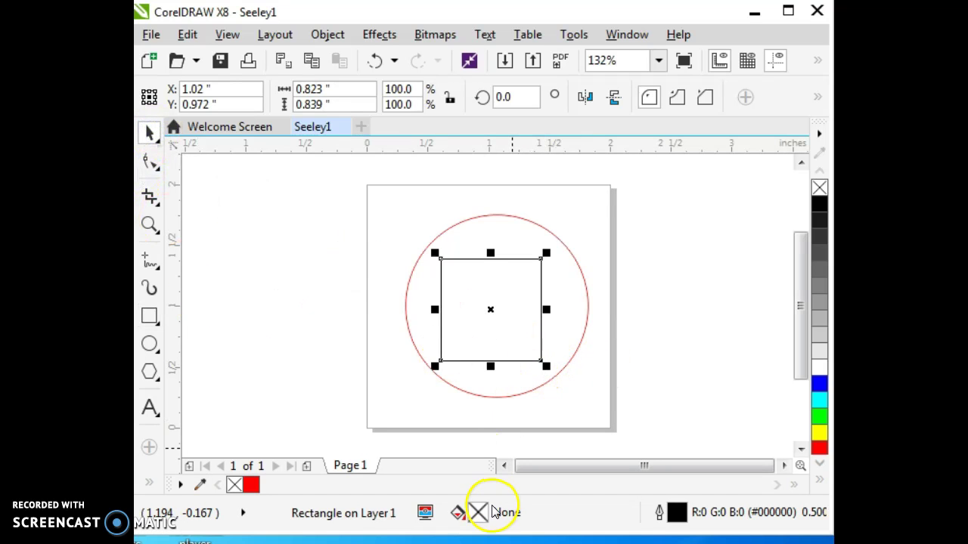
double_click(678, 514)
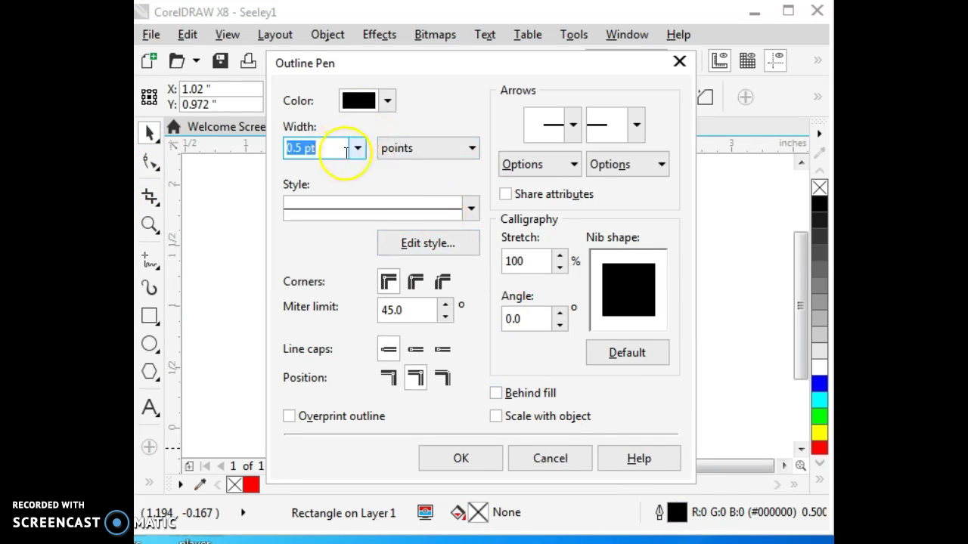
left_click(387, 103)
left_click(538, 271)
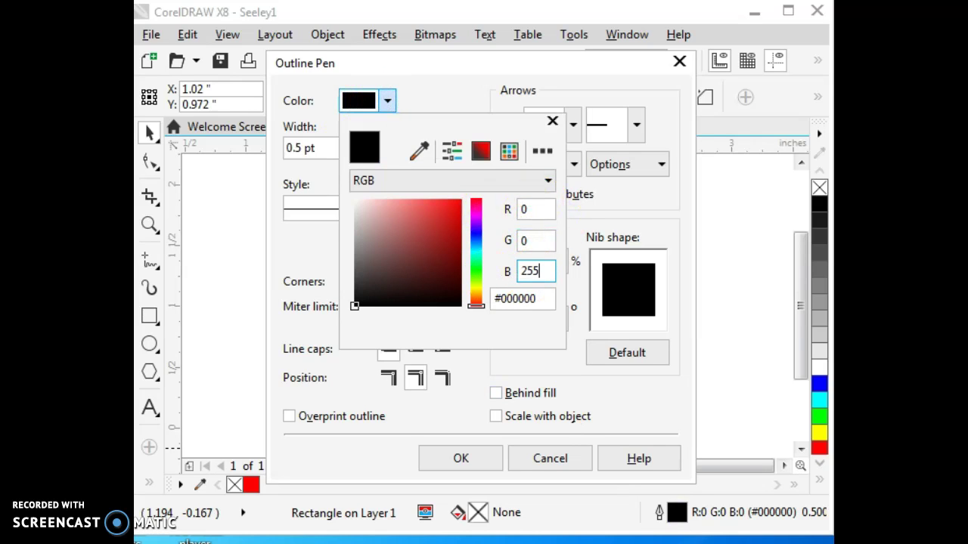
type("255")
key("Return")
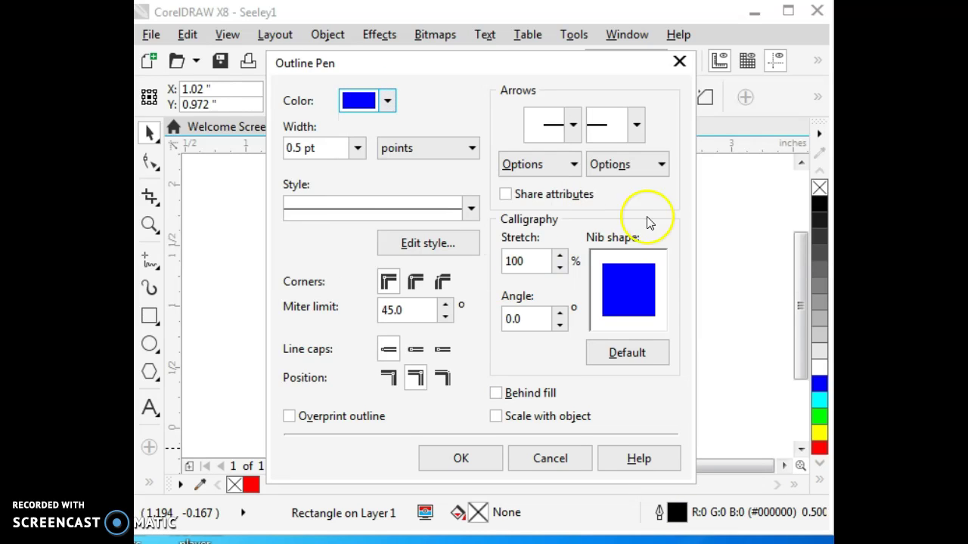
Set the rectangle's outline width to Hairline, apply it and deselect the rectangle
left_click(359, 149)
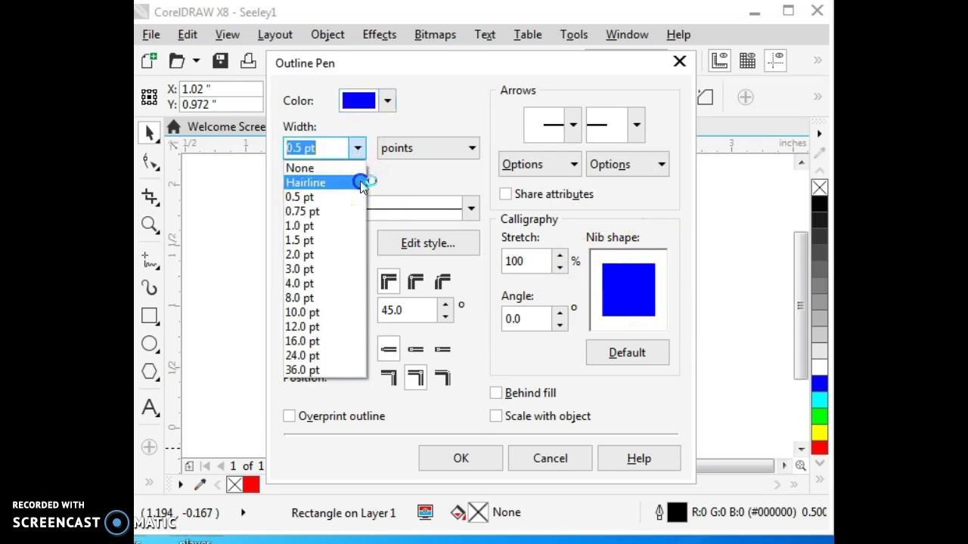
left_click(363, 182)
left_click(461, 458)
left_click(613, 385)
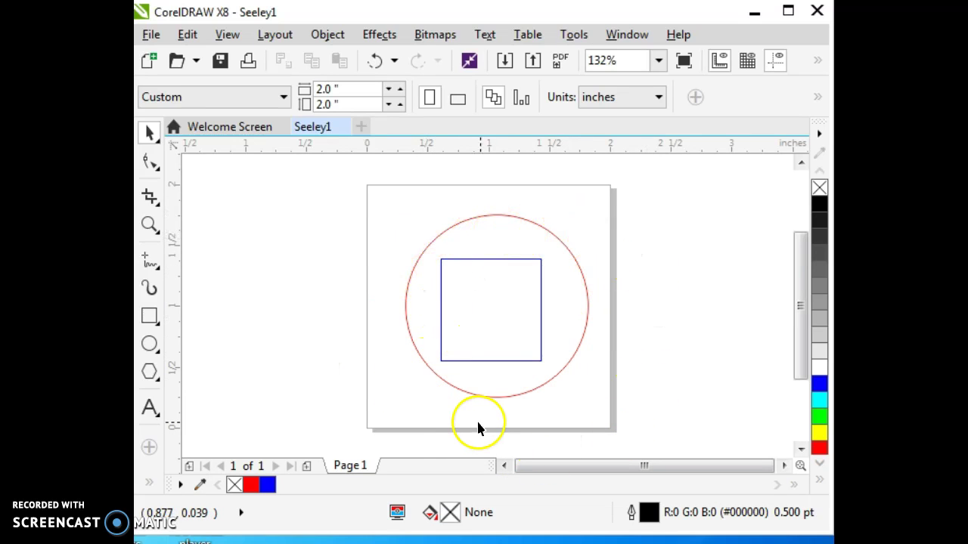
Shift the blue rectangle slightly up and right inside the circle, and look at the unicorn disc photo for reference
left_click_drag(539, 362, 531, 355)
key("super+d")
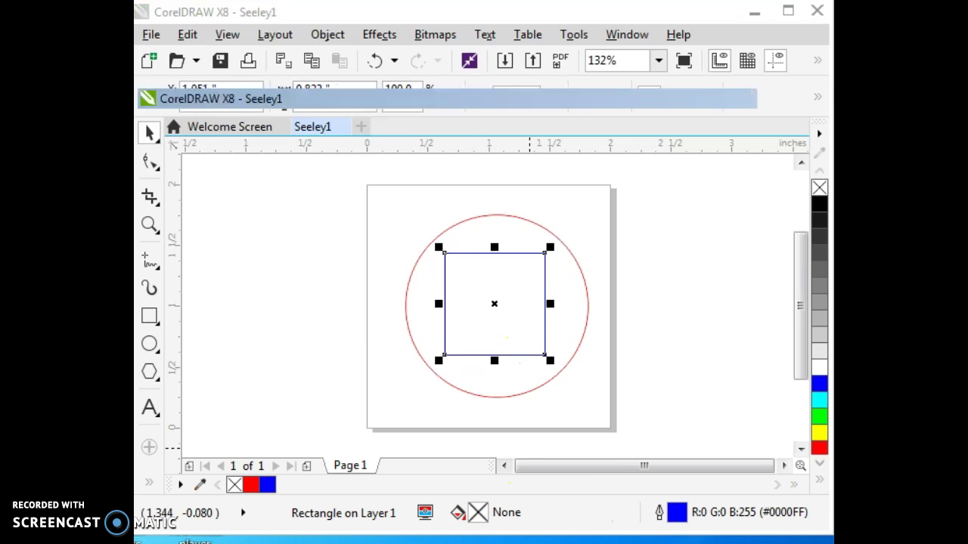
key("super+d")
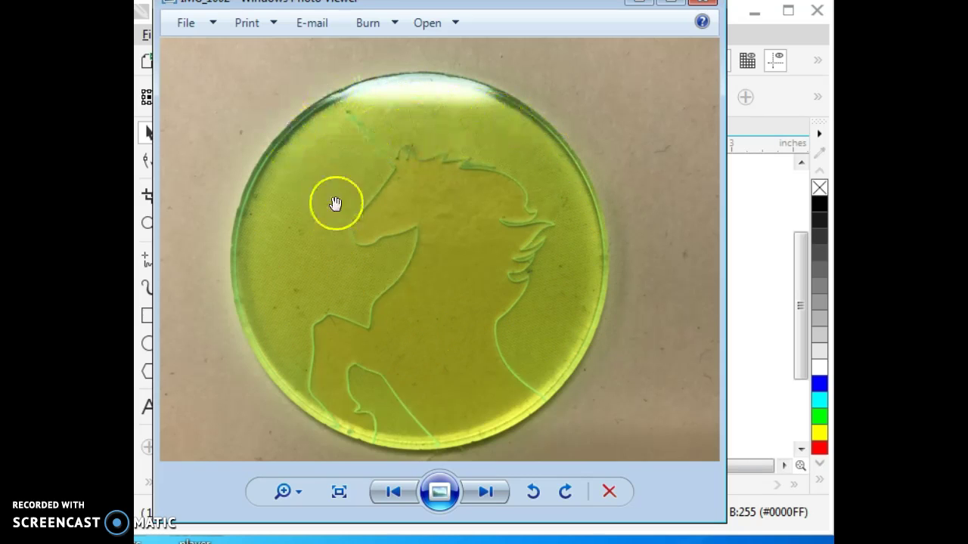
key("alt+Tab")
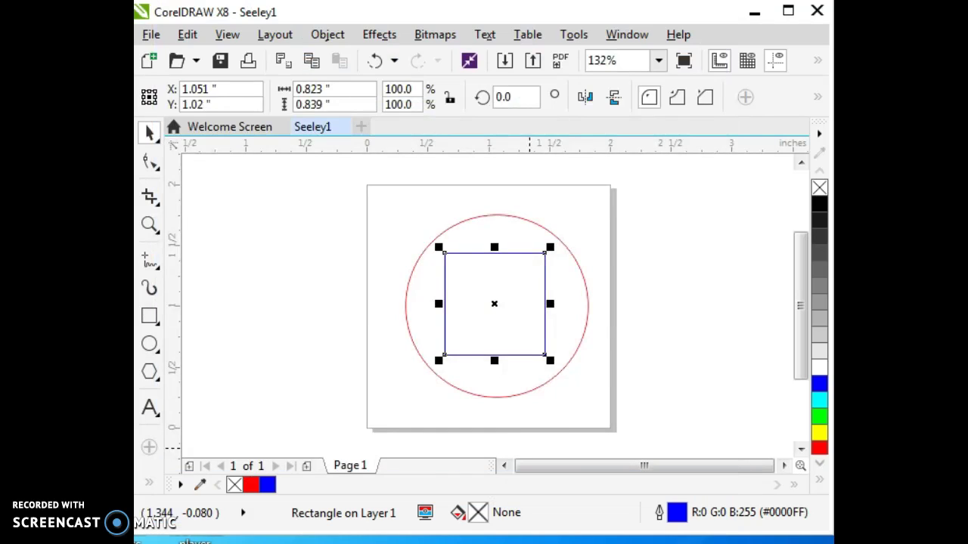
Give the blue rectangle a uniform fill of 10% Black
double_click(459, 514)
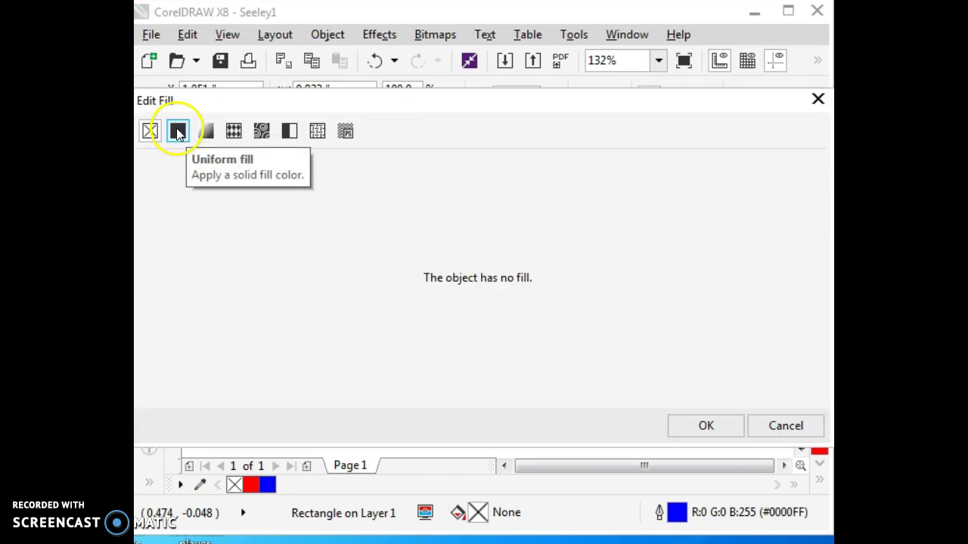
left_click(178, 131)
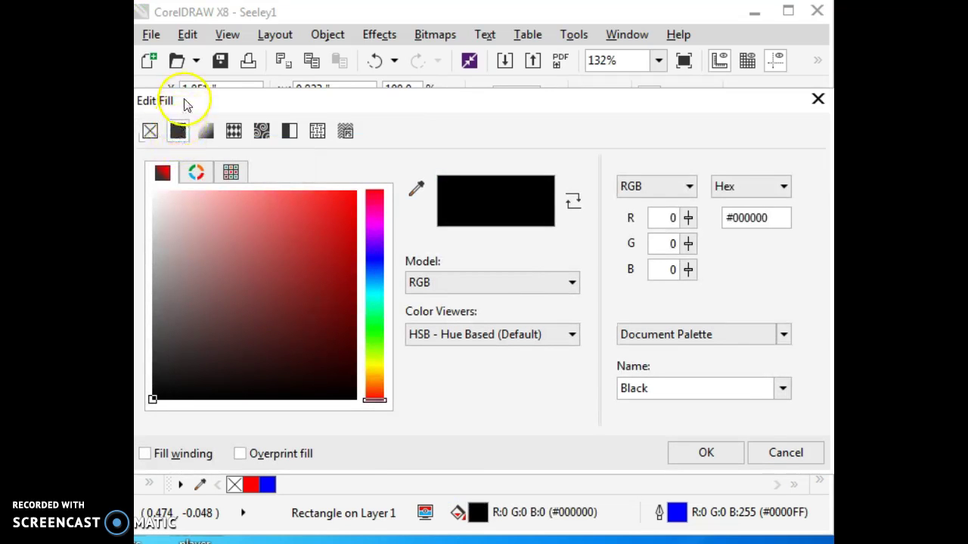
left_click(782, 387)
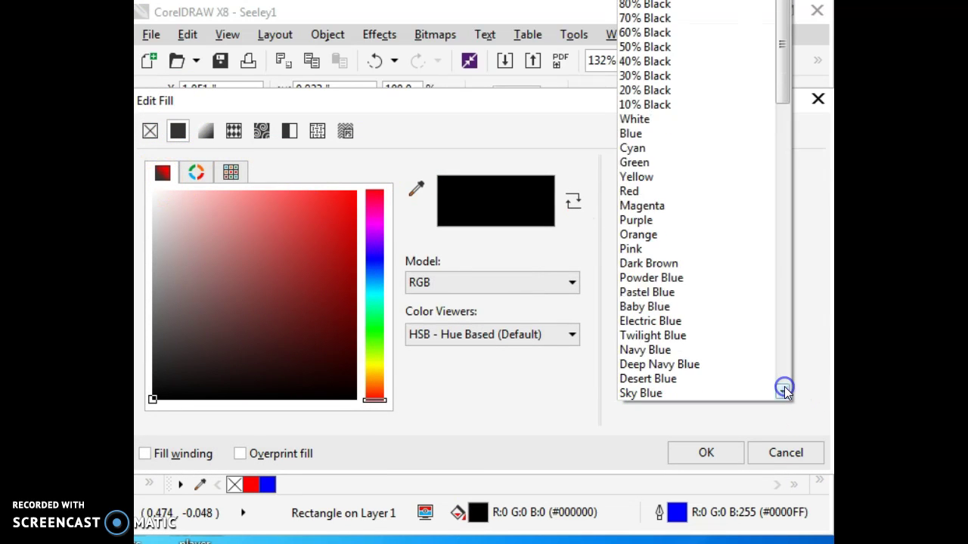
left_click(681, 105)
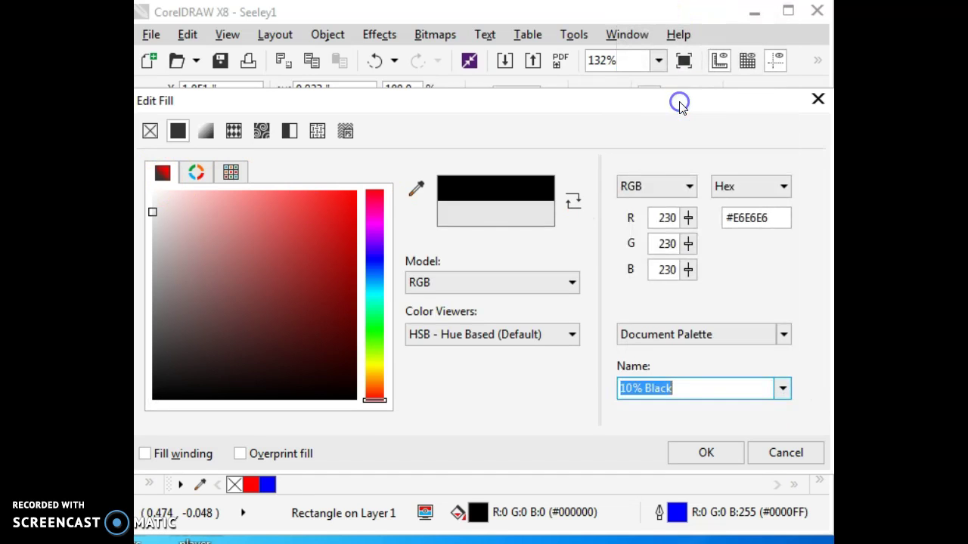
left_click(709, 454)
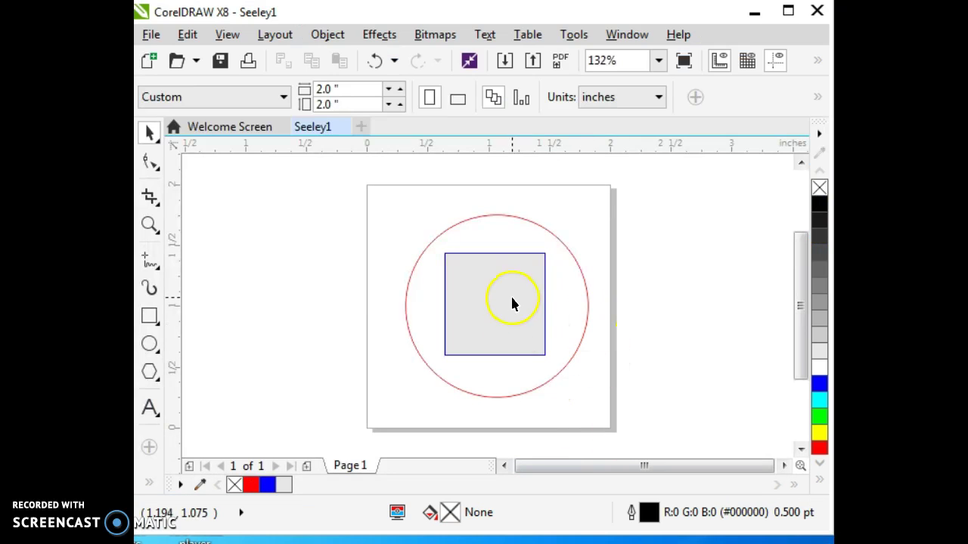
Try moving the grey rectangle left out of the circle, and undo and redo that move, ending with it undone
left_click_drag(548, 335, 383, 341)
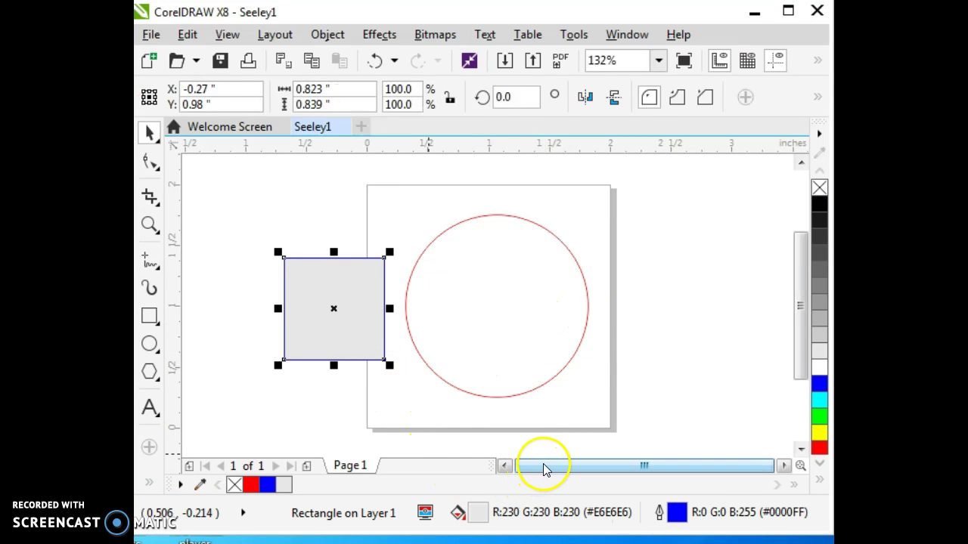
key("ctrl+z")
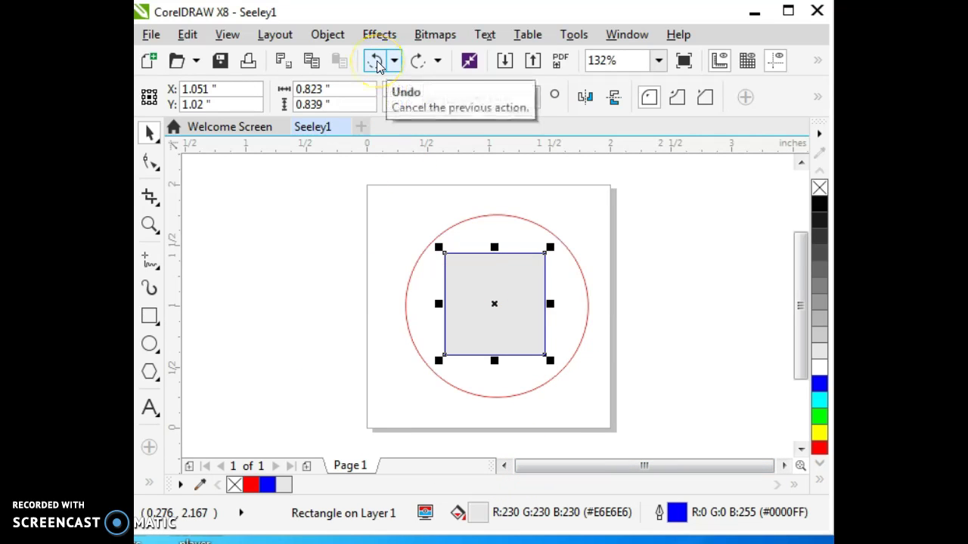
left_click(415, 62)
left_click(374, 64)
left_click(417, 62)
left_click(375, 64)
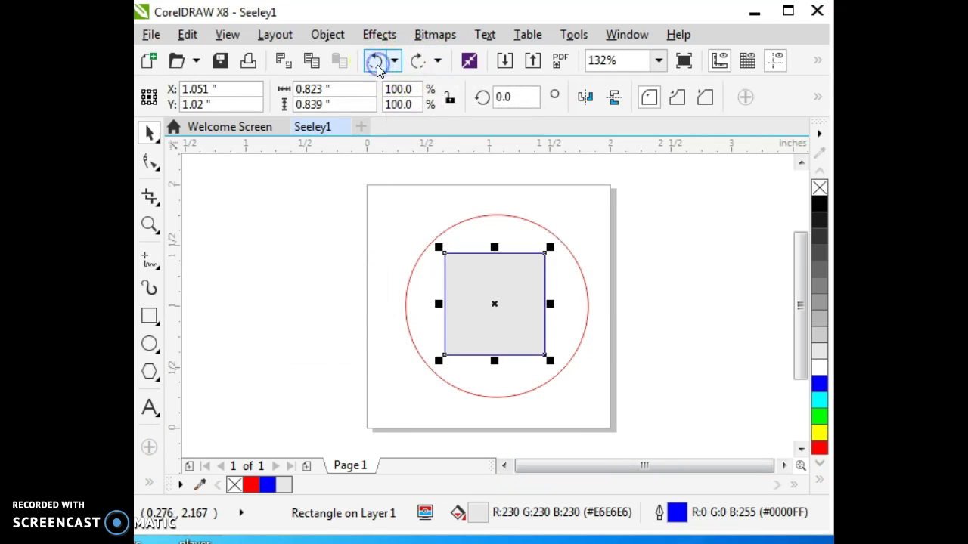
Move the grey rectangle slightly upward inside the circle
left_click(267, 421)
mouse_move(550, 315)
left_mouse_down()
mouse_move(542, 325)
mouse_move(549, 307)
left_mouse_up()
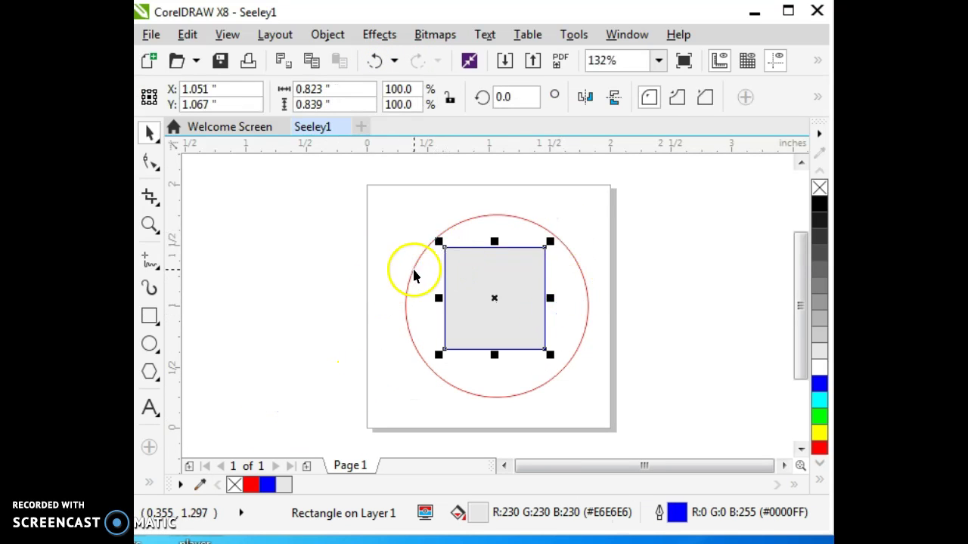
Practise selecting the circle alone, both shapes together, and the individual shapes, finishing with the circle selected
left_click(416, 268)
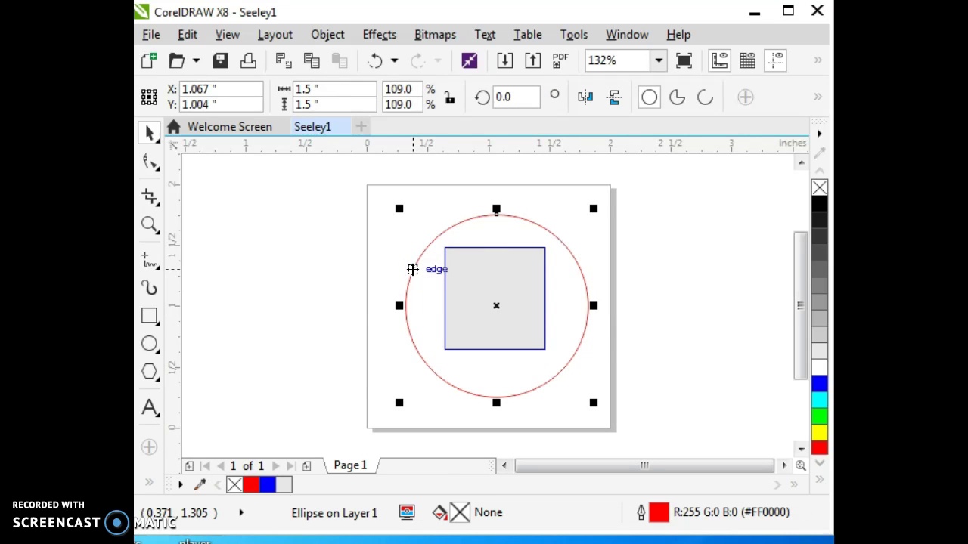
left_click(353, 328)
left_click_drag(385, 182, 689, 437)
left_click(647, 308)
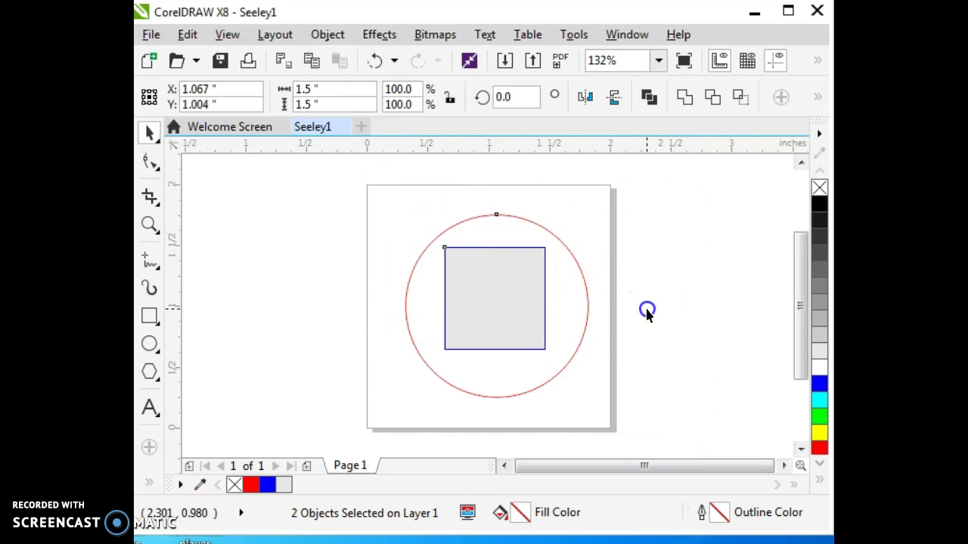
left_click(544, 336)
left_click(587, 299)
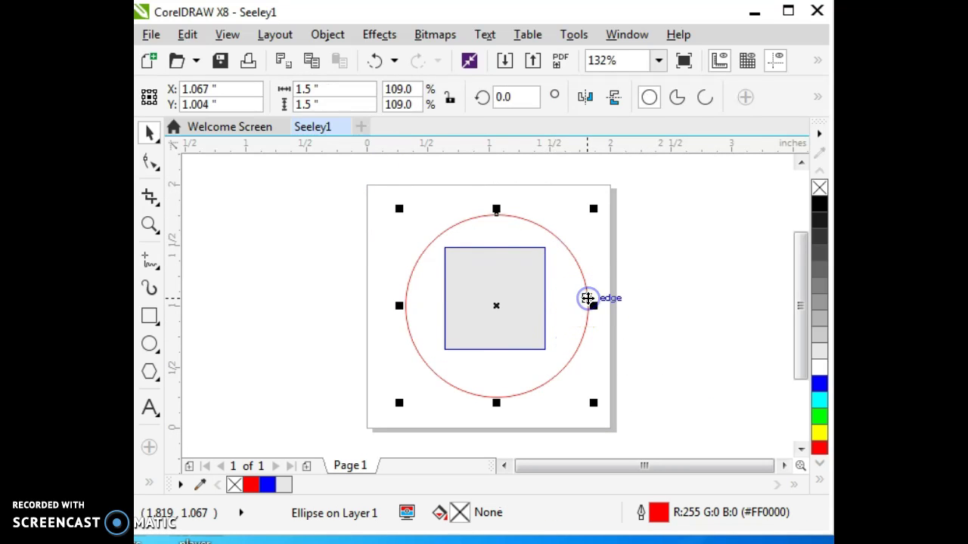
Select the red circle and the grey rectangle together and group them
left_click(545, 315)
left_click(548, 325)
left_click(587, 325)
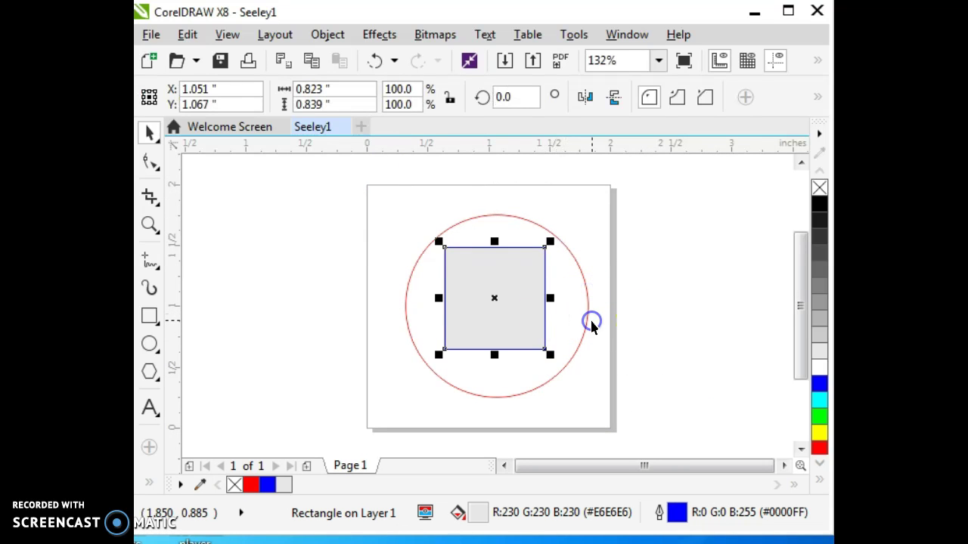
left_click_drag(630, 194, 384, 411)
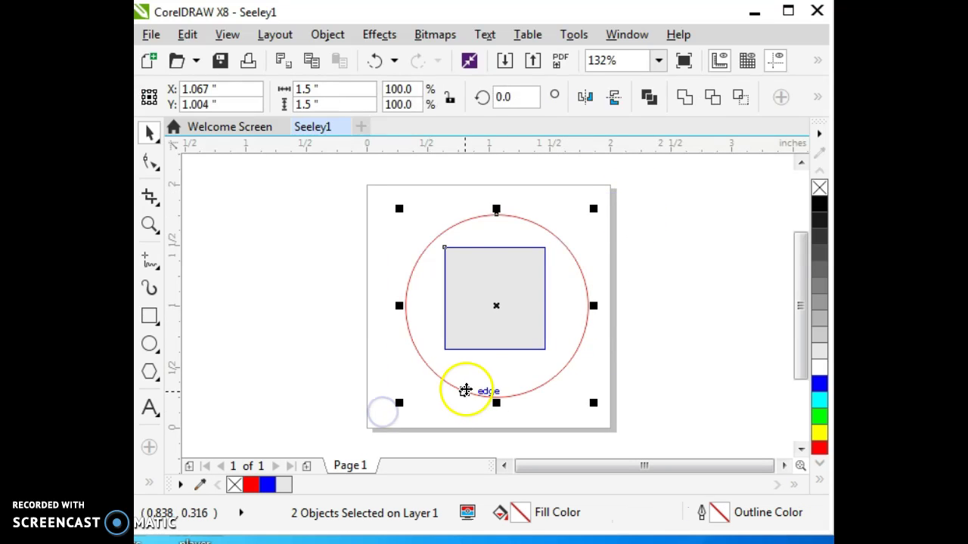
left_click(320, 38)
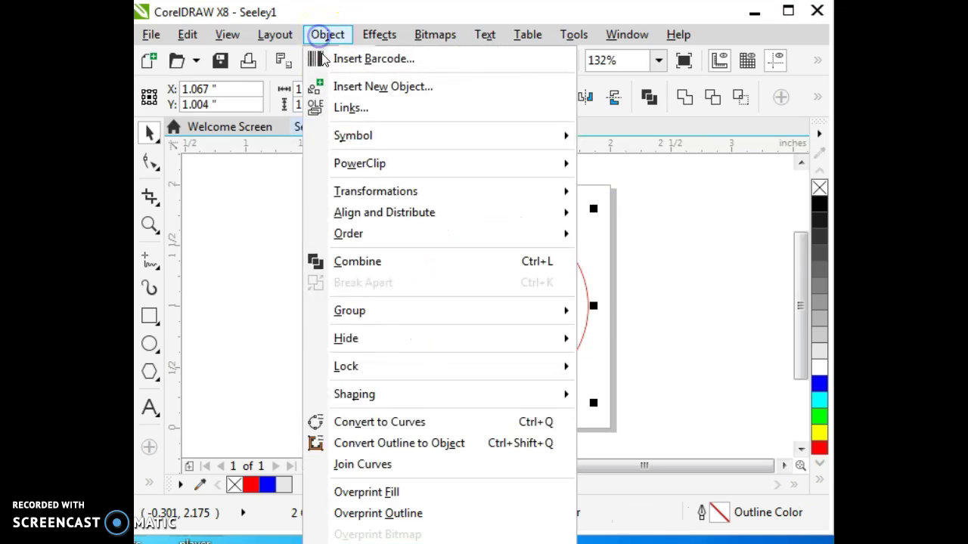
mouse_move(512, 318)
left_click(710, 244)
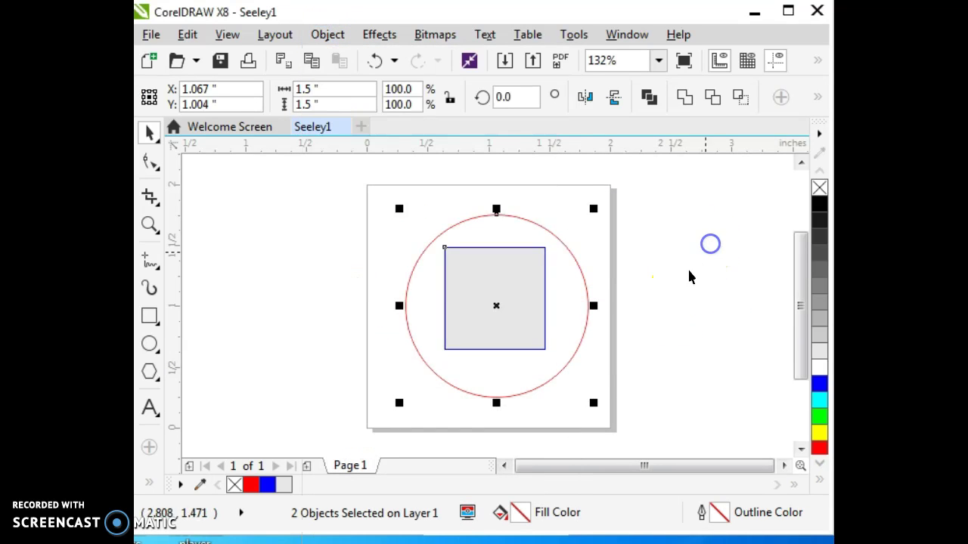
key("ctrl+g")
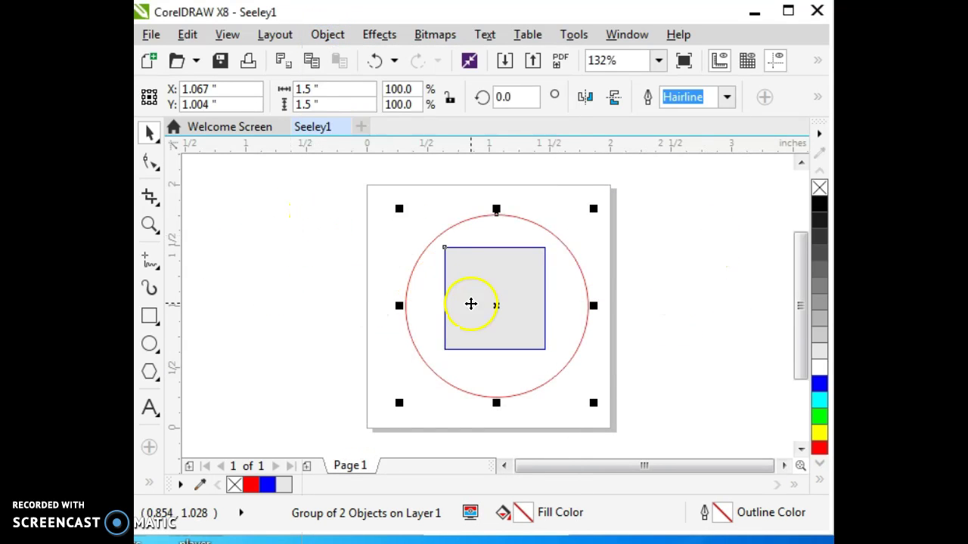
Move the grouped circle and rectangle around, finishing near the middle of the page, and ungroup them
left_click_drag(524, 337, 350, 344)
left_click_drag(497, 350, 520, 303)
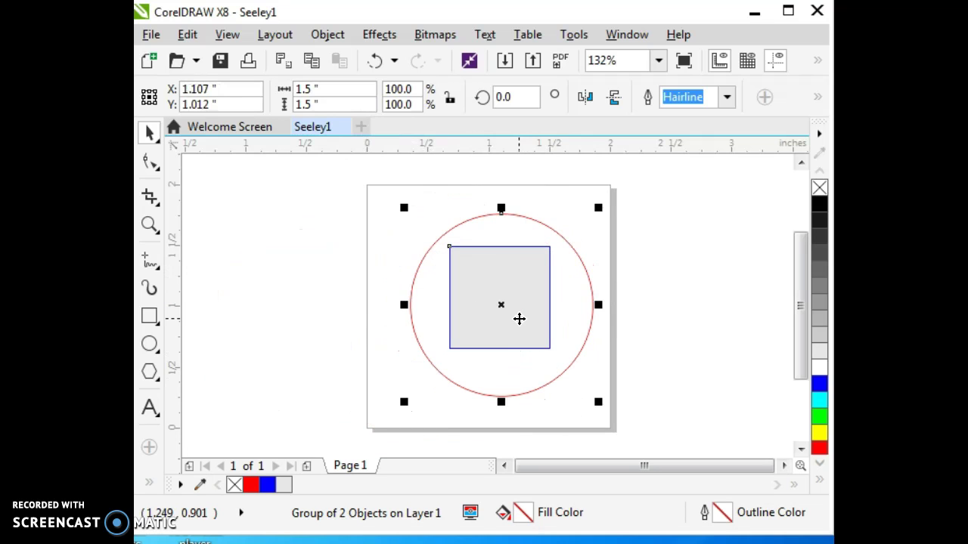
key("ctrl+u")
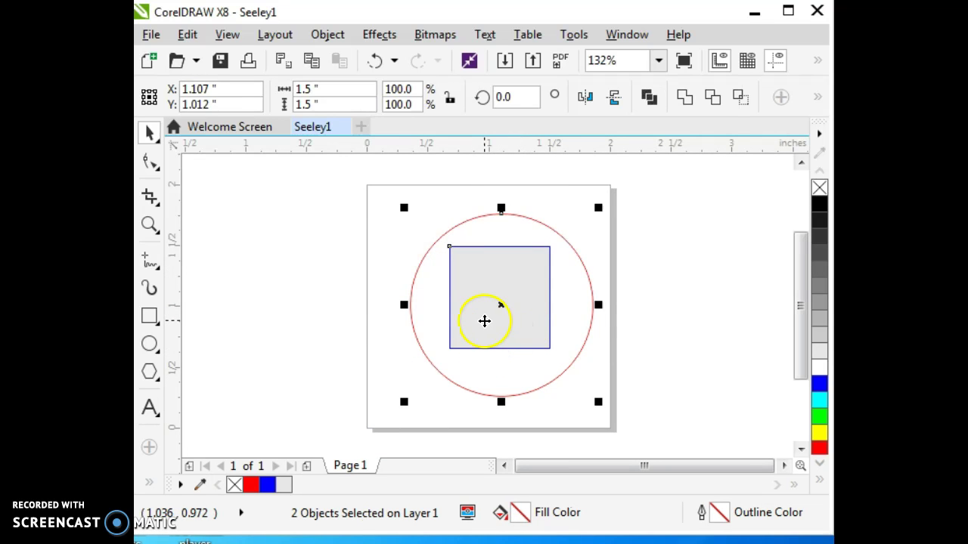
Move the ungrouped grey rectangle on its own to slightly different positions inside the circle
left_click(345, 367)
left_click_drag(475, 316, 499, 310)
left_click(327, 34)
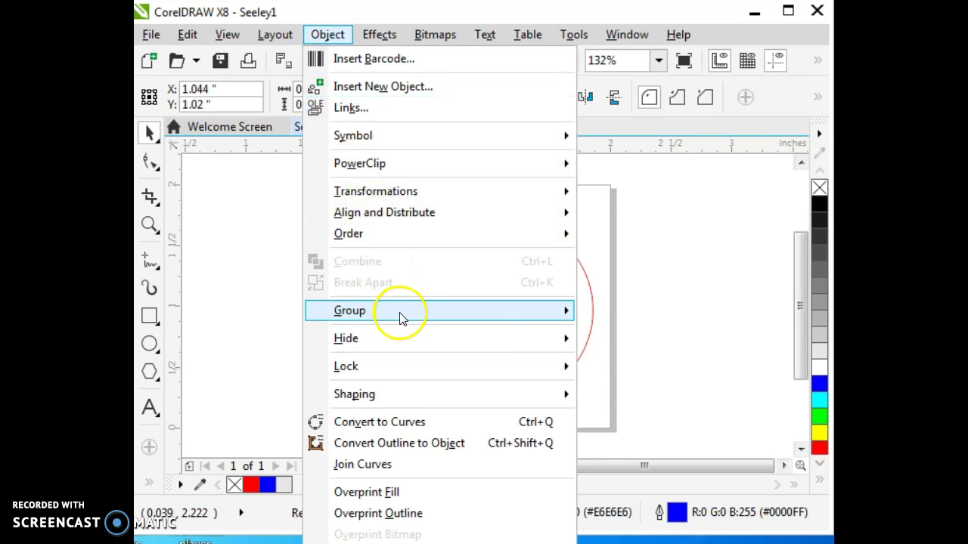
left_click(266, 328)
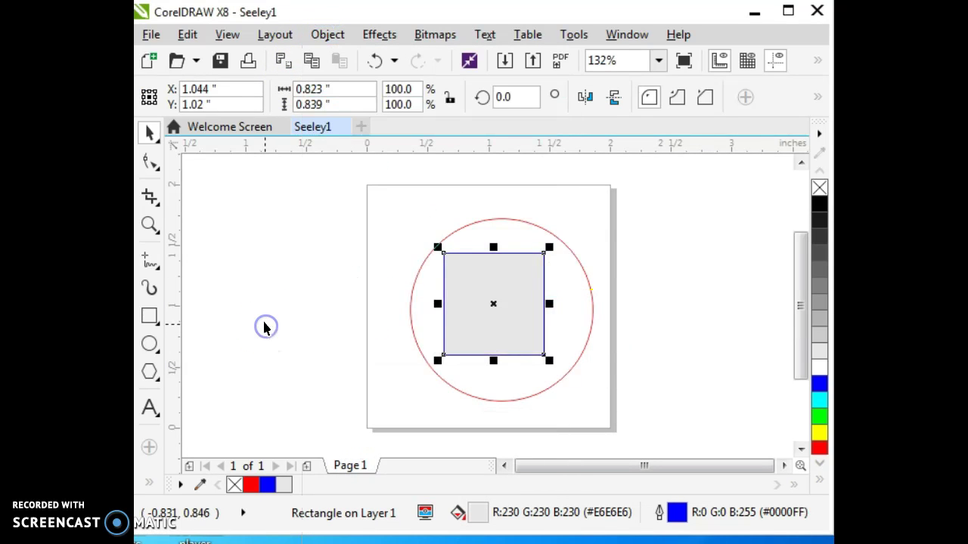
left_click_drag(449, 320, 468, 314)
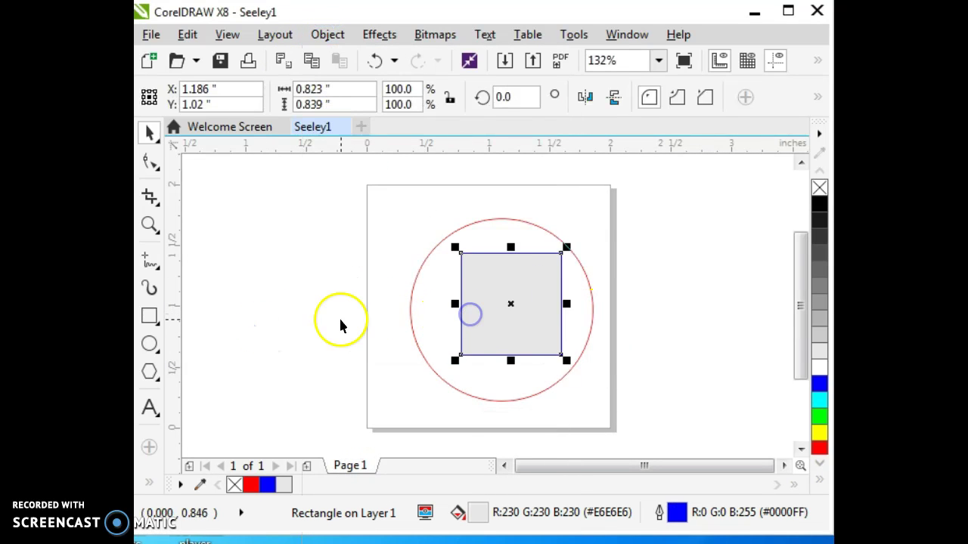
left_click(329, 317)
left_click_drag(508, 274, 495, 276)
Select the circle and rectangle together, apply Align Centers Horizontally, and clear the selection
left_click_drag(378, 209, 648, 410)
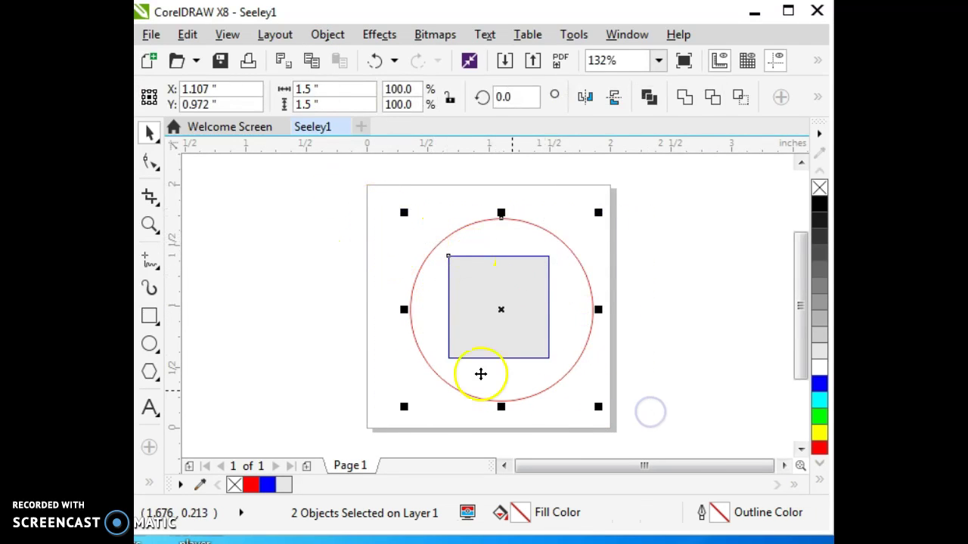
left_click(336, 38)
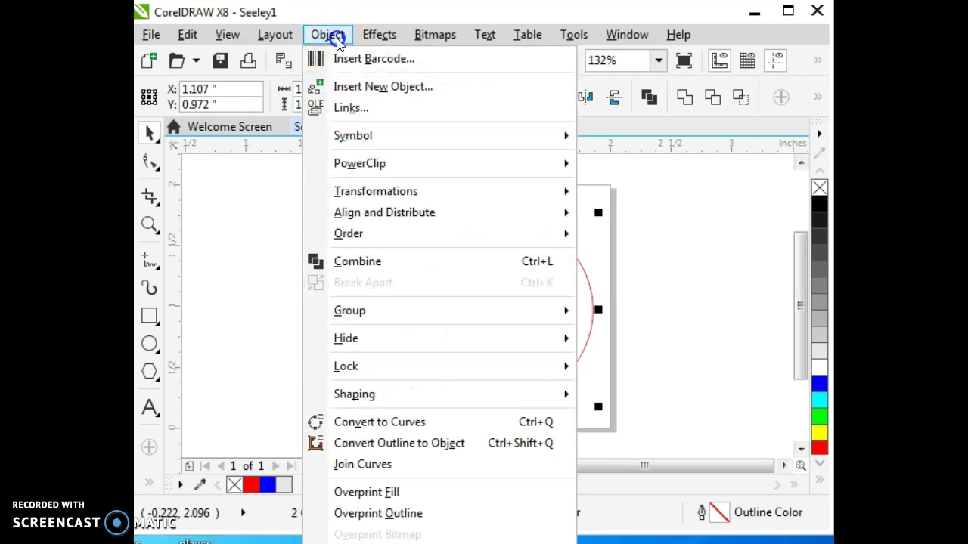
mouse_move(408, 219)
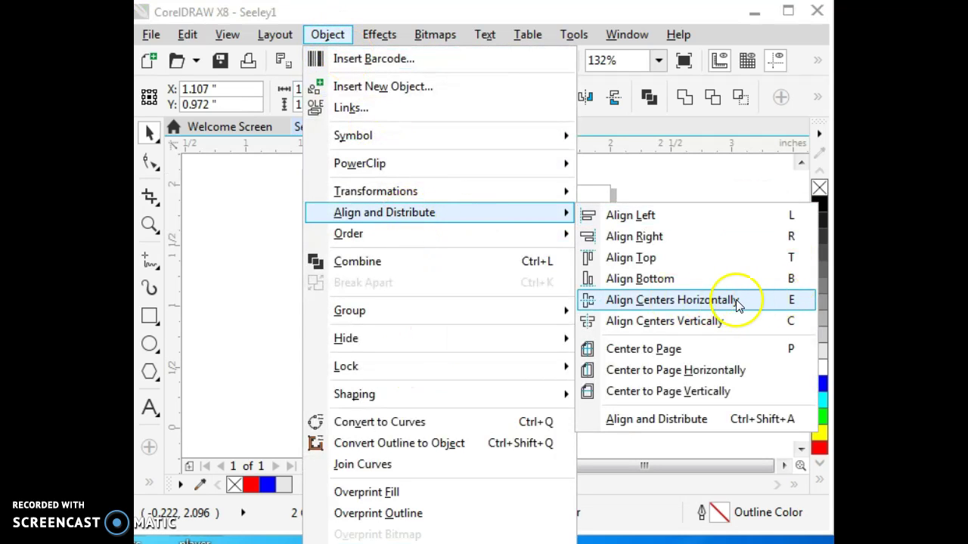
left_click(701, 306)
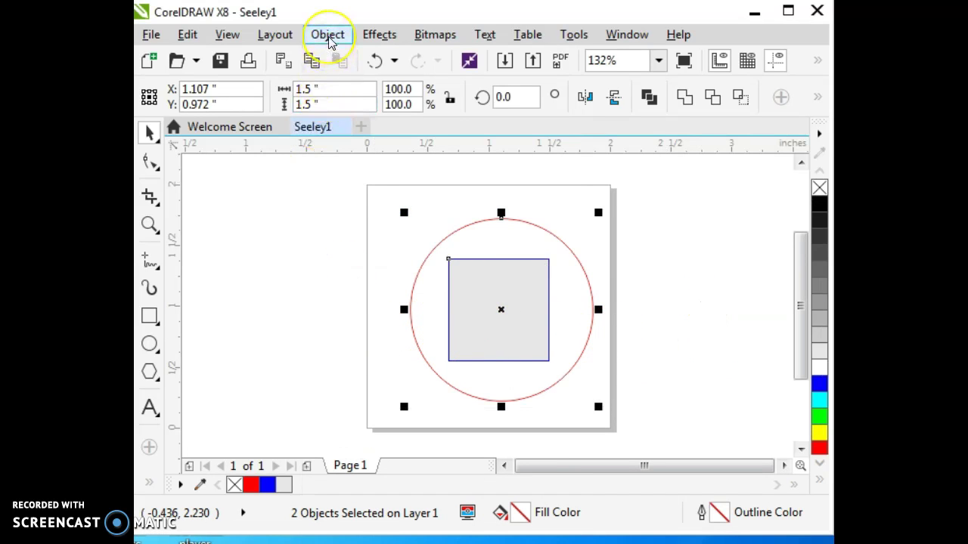
left_click(313, 345)
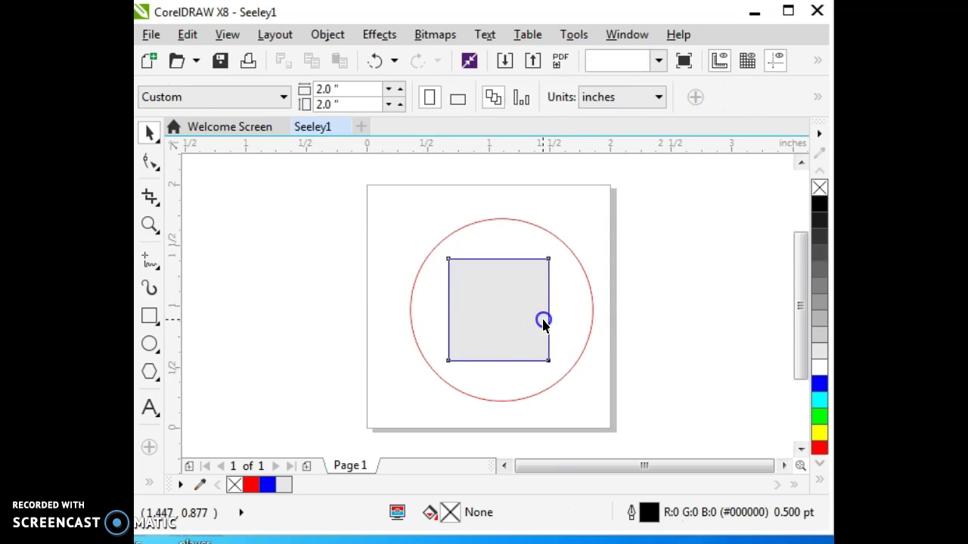
Move the grey rectangle left out of the circle, and align both shapes with Align Centers Vertically
left_click_drag(542, 319, 392, 327)
left_click_drag(255, 186, 713, 428)
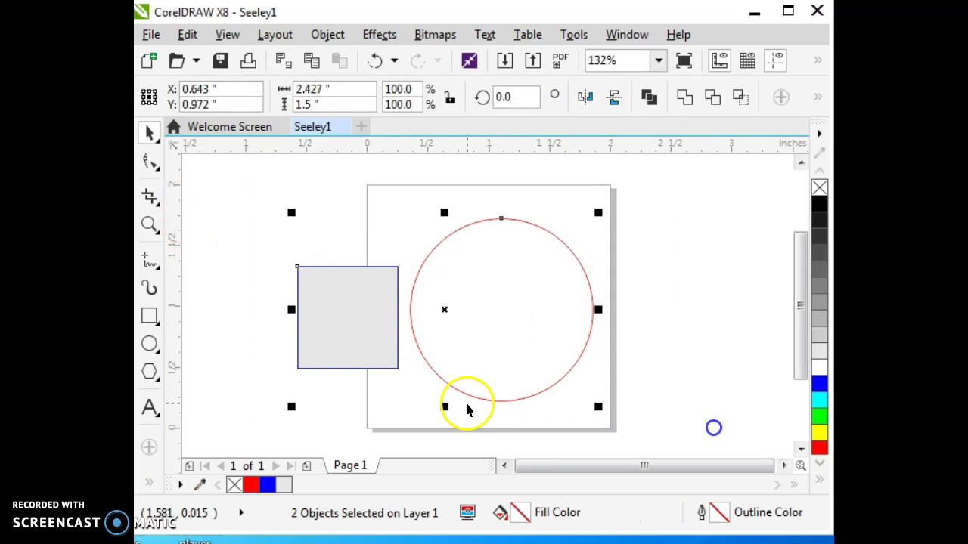
left_click(328, 34)
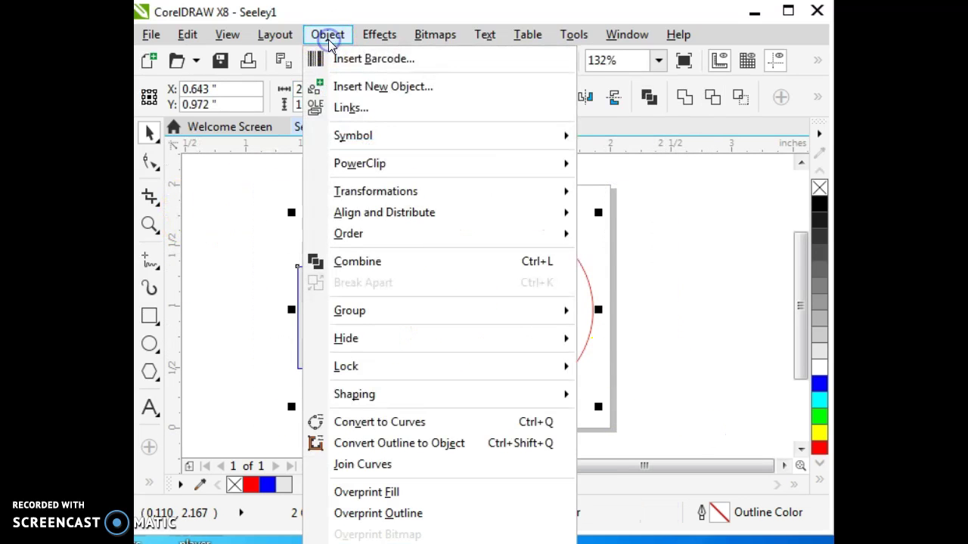
mouse_move(384, 213)
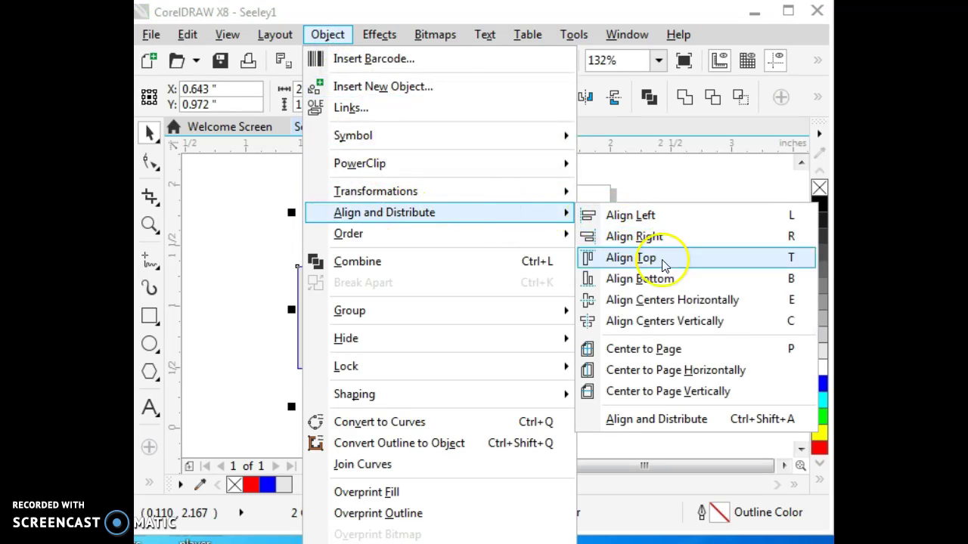
left_click(678, 322)
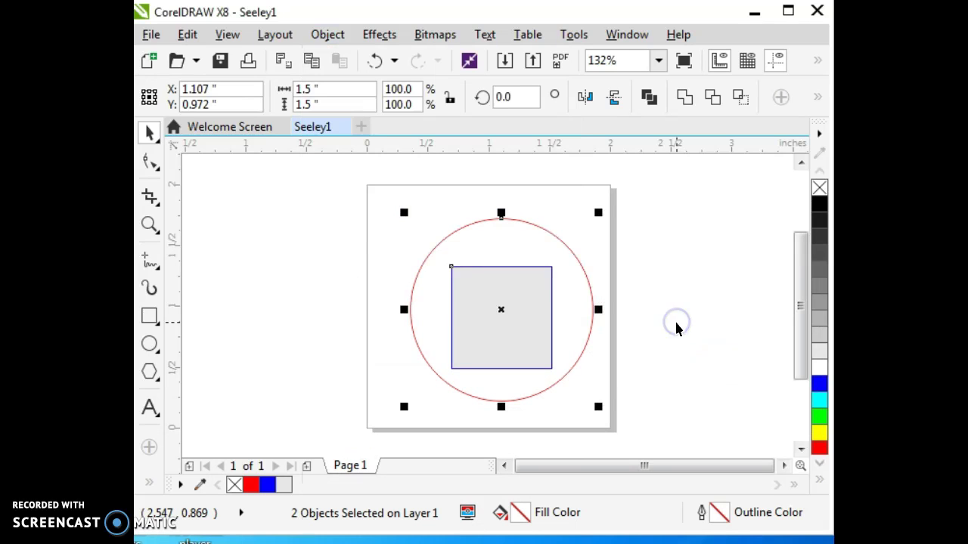
Shift the circle and rectangle together on the page, reapply Align Centers Horizontally, and deselect them
mouse_move(481, 318)
left_mouse_down()
mouse_move(468, 315)
mouse_move(524, 357)
left_mouse_up()
left_click_drag(512, 316, 497, 299)
left_click(337, 41)
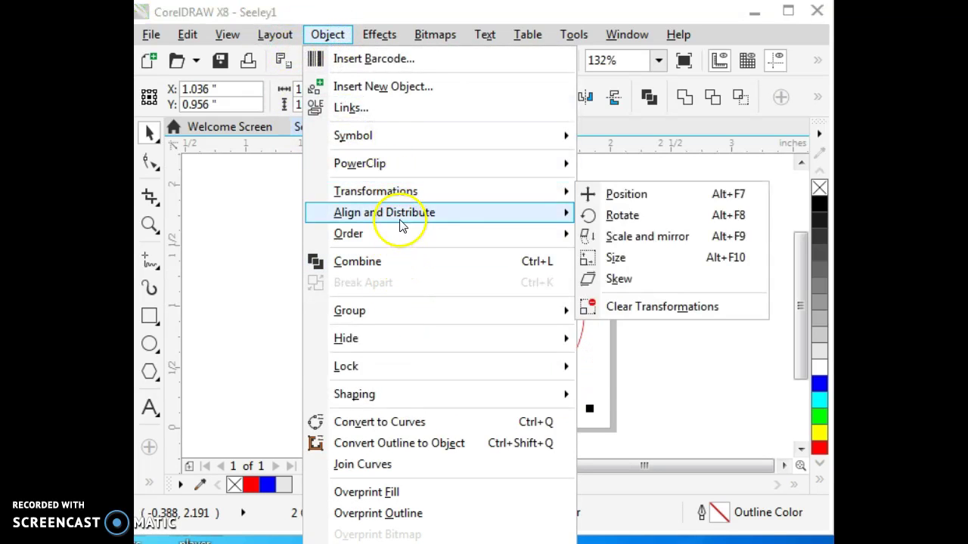
mouse_move(401, 218)
left_click(654, 302)
left_click(651, 307)
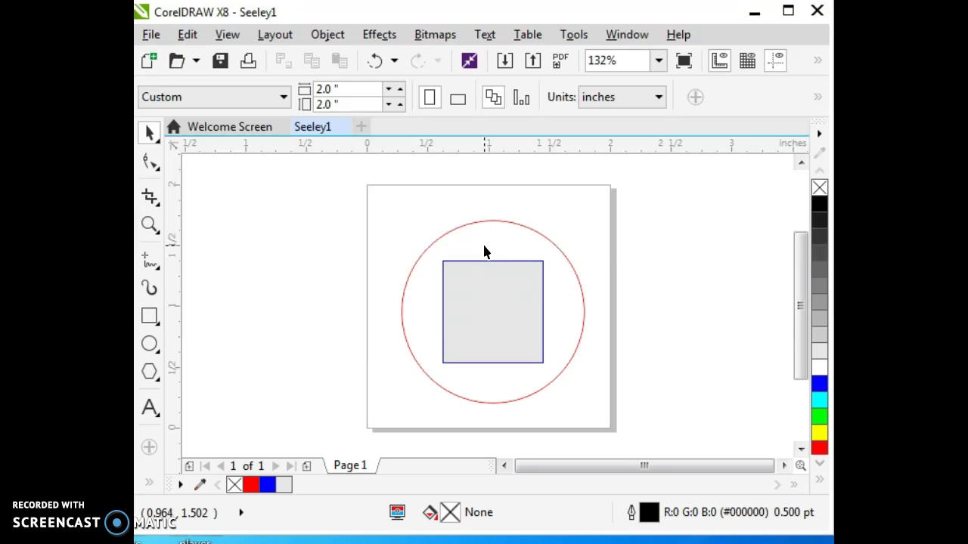
Try a paragraph text frame with the sample text "afasdfsd" to the left of the circle, and undo it
left_click(149, 408)
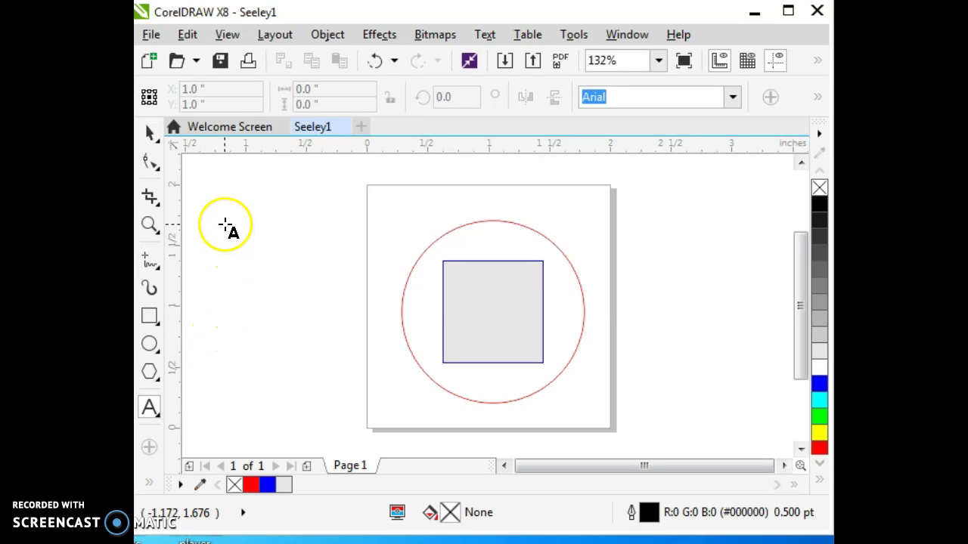
left_click_drag(216, 211, 384, 370)
type("afasd")
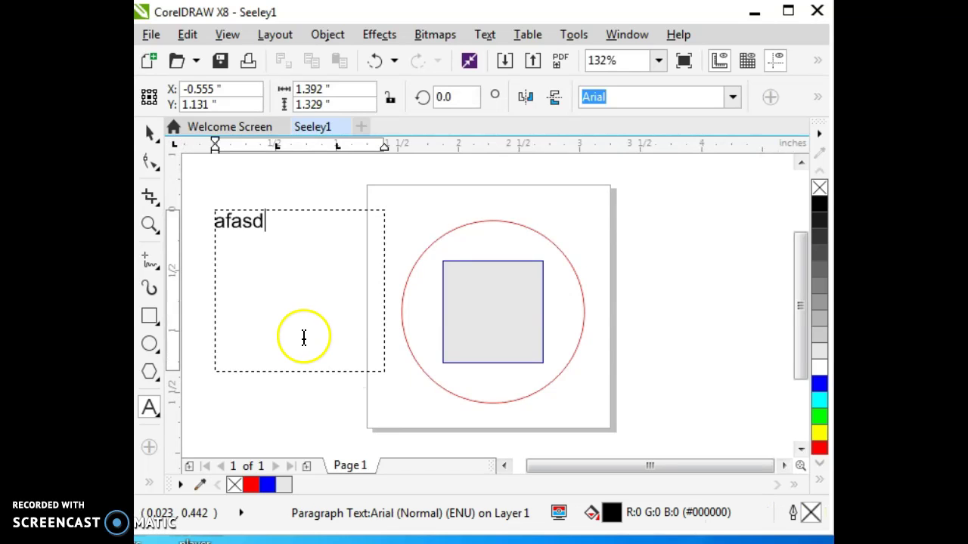
type("fsd")
left_click(149, 132)
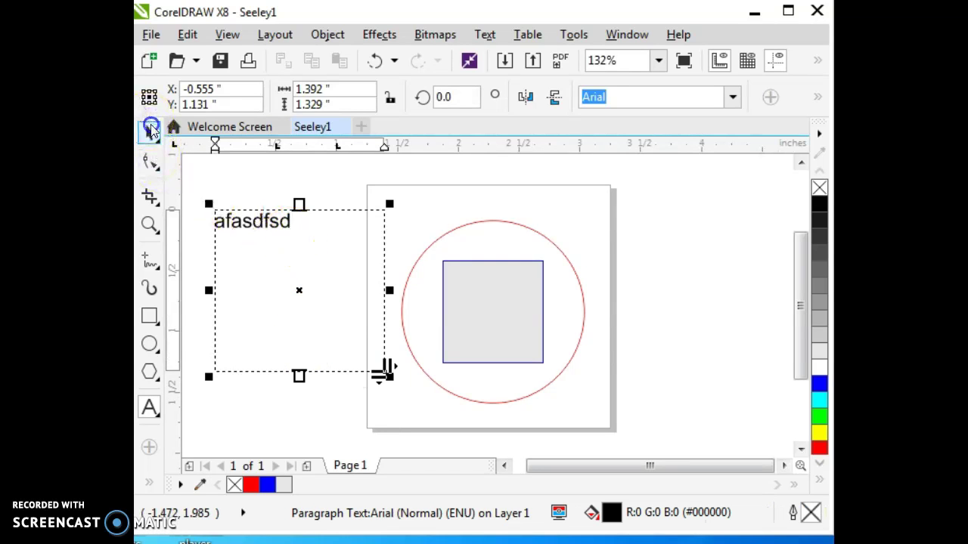
key("ctrl+z")
key("ctrl+z")
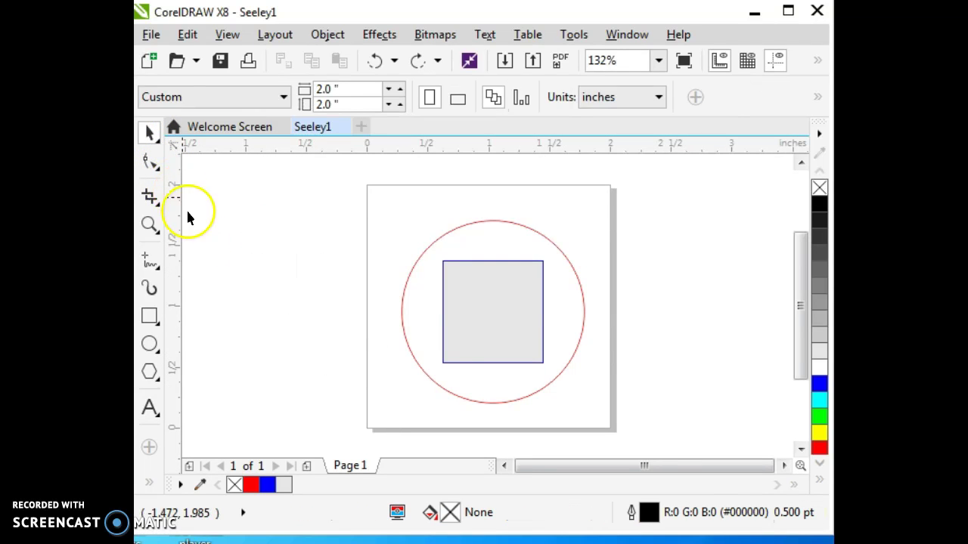
Add the artistic text "3" in Arial in the empty area left of the page
left_click(149, 409)
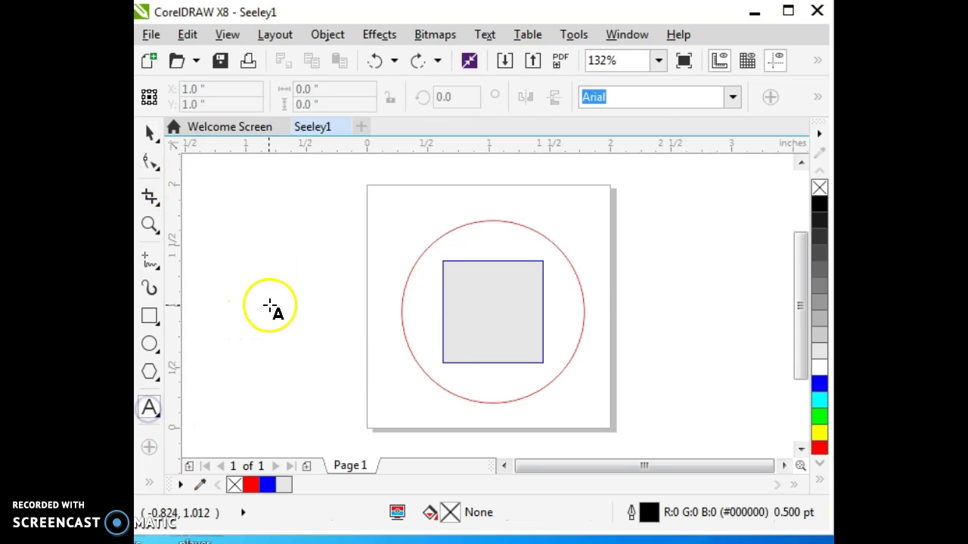
left_click(308, 284)
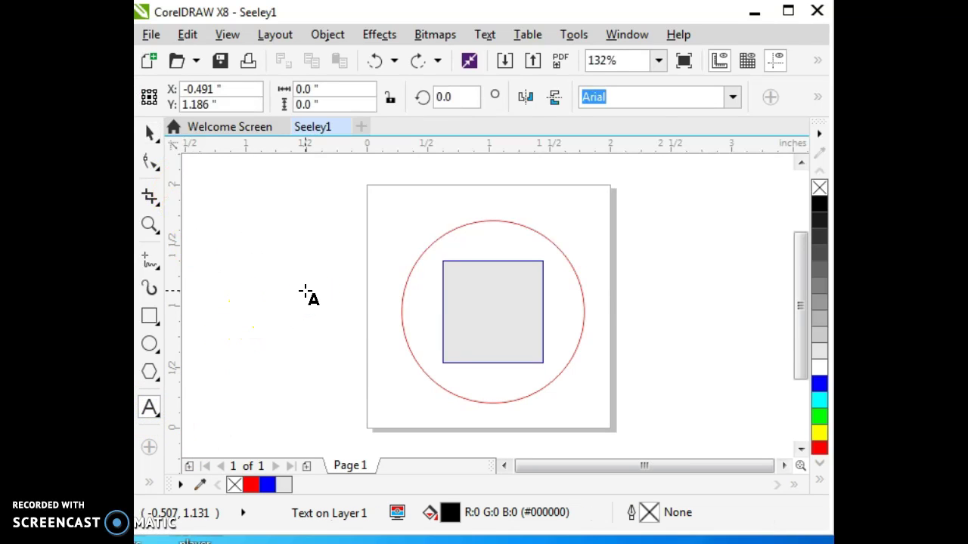
left_click(304, 307)
type("3")
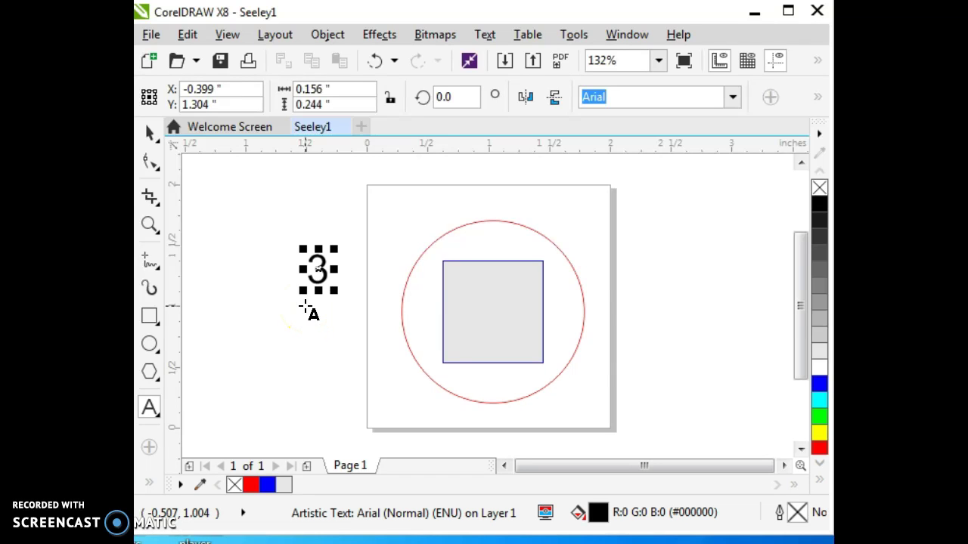
left_click(149, 132)
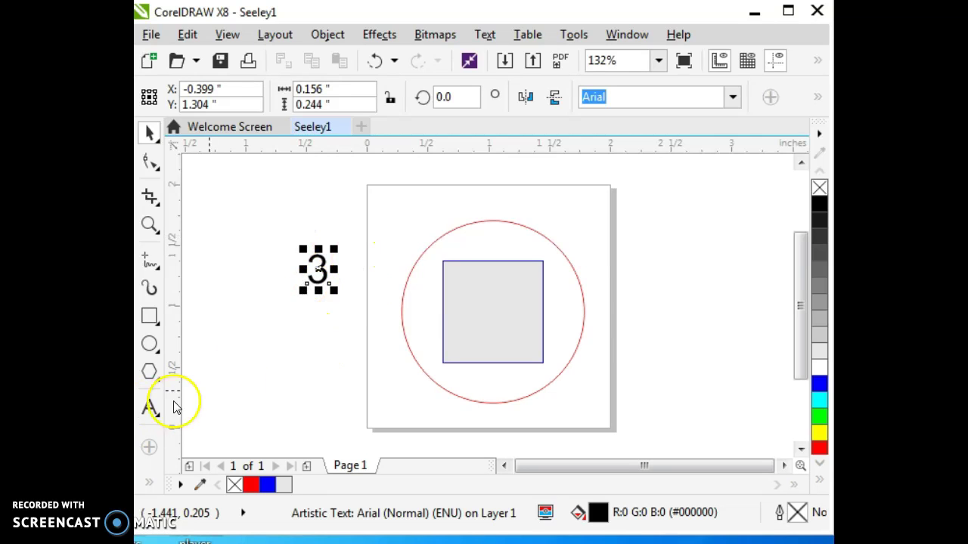
Convert the 3 to curves and enlarge it proportionally to about 0.62 by 0.96 inches
left_click(328, 34)
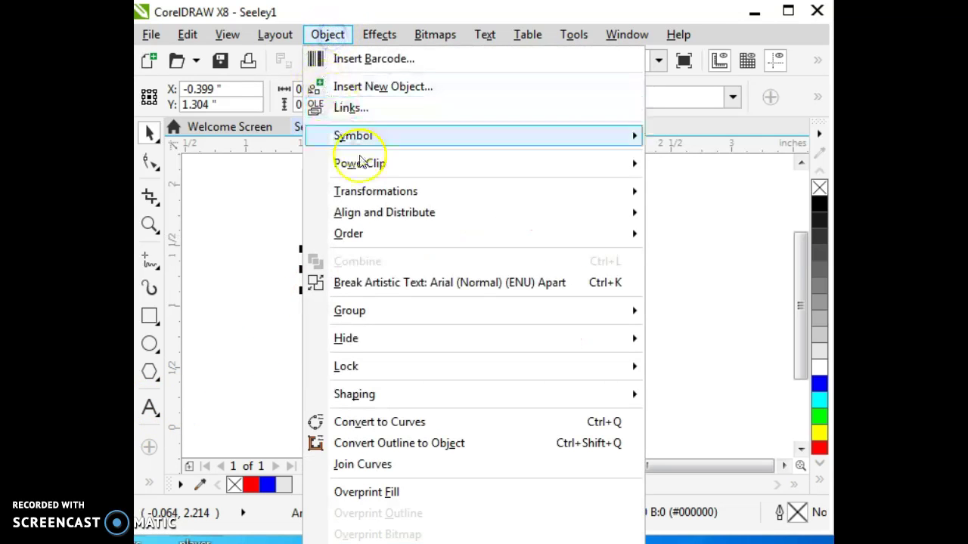
left_click(440, 422)
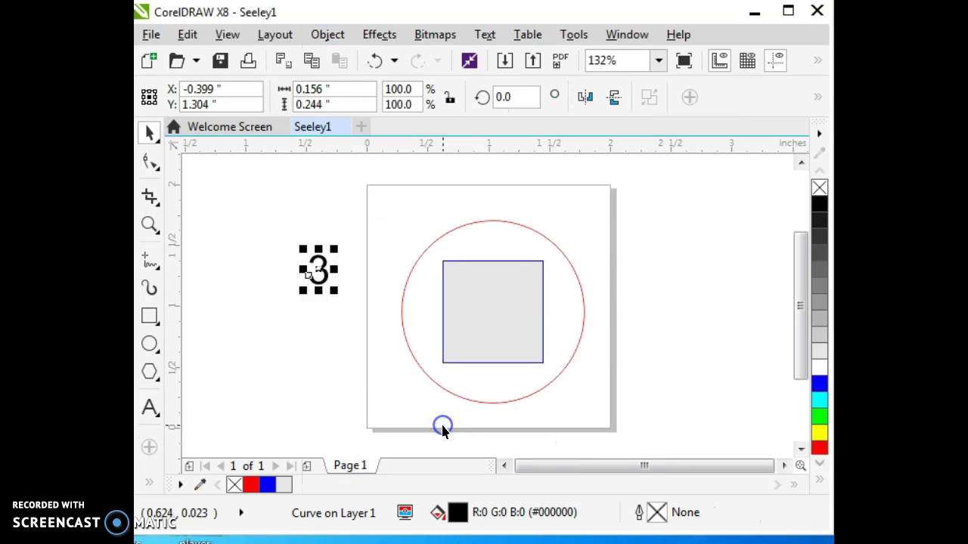
left_click_drag(333, 291, 401, 331)
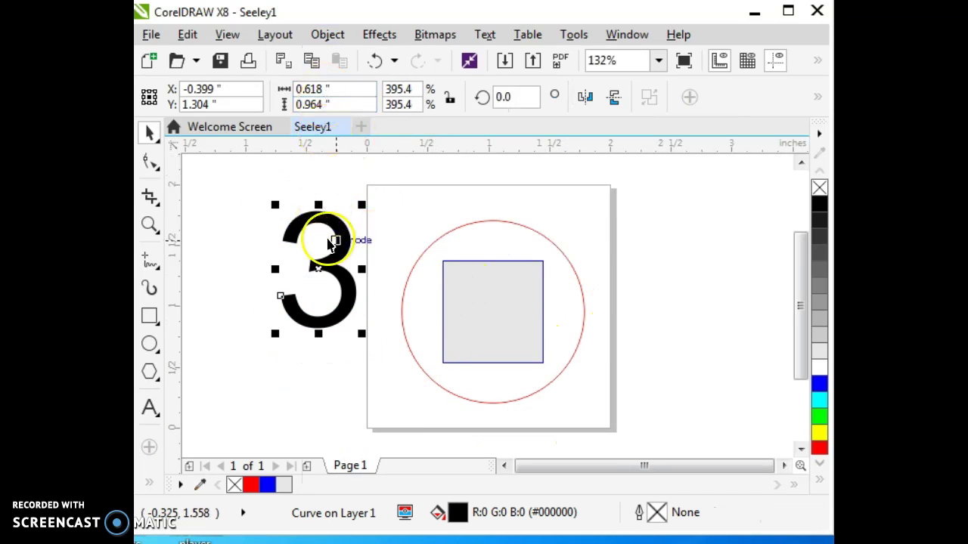
Try resizing the 3 to 1 inch wide and 1 inch high, and undo the resize
double_click(310, 90)
type("1")
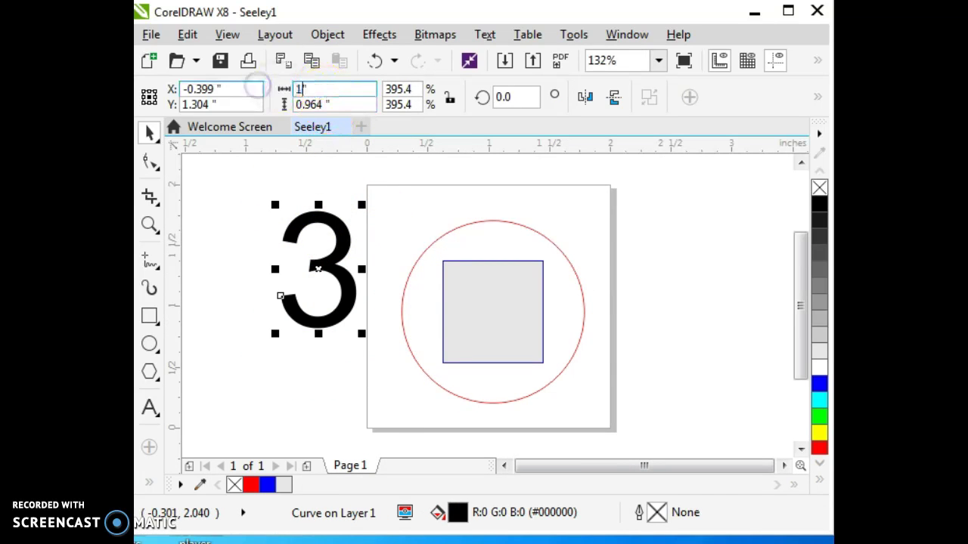
double_click(312, 103)
type("1")
key("Return")
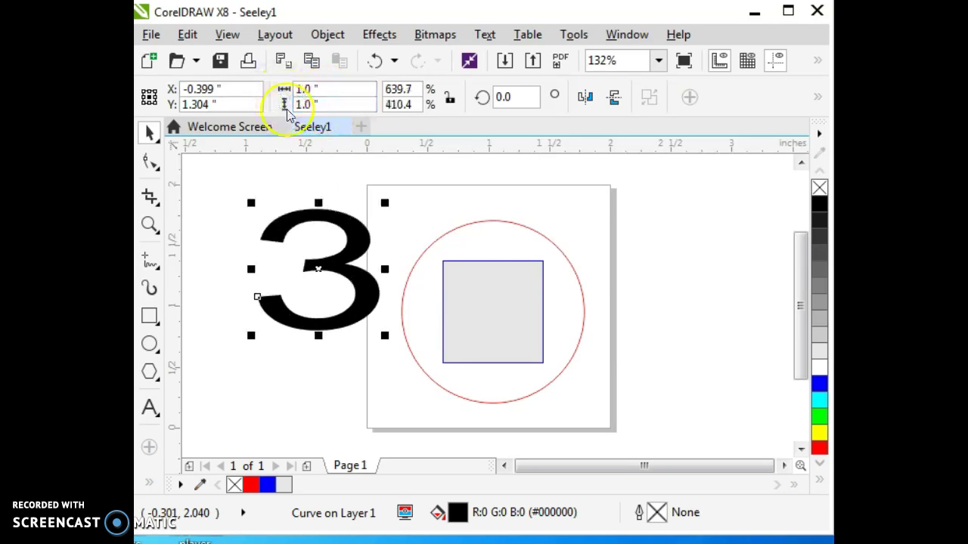
key("ctrl+z")
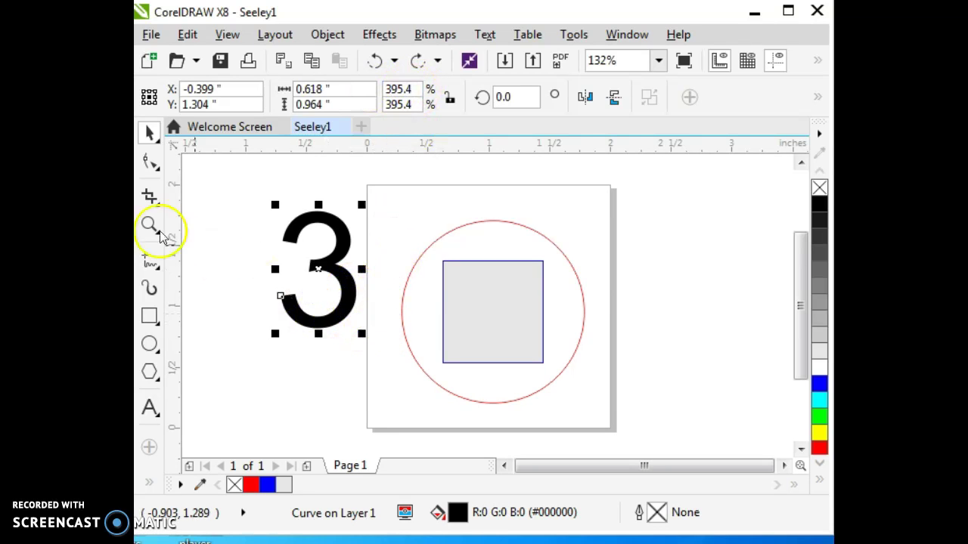
Move the 3 onto the grey rectangle at about X 1.02, Y 0.97 inches and give it a hairline outline in RGB 0, 0, 255
left_click_drag(296, 285, 528, 356)
left_click(650, 409)
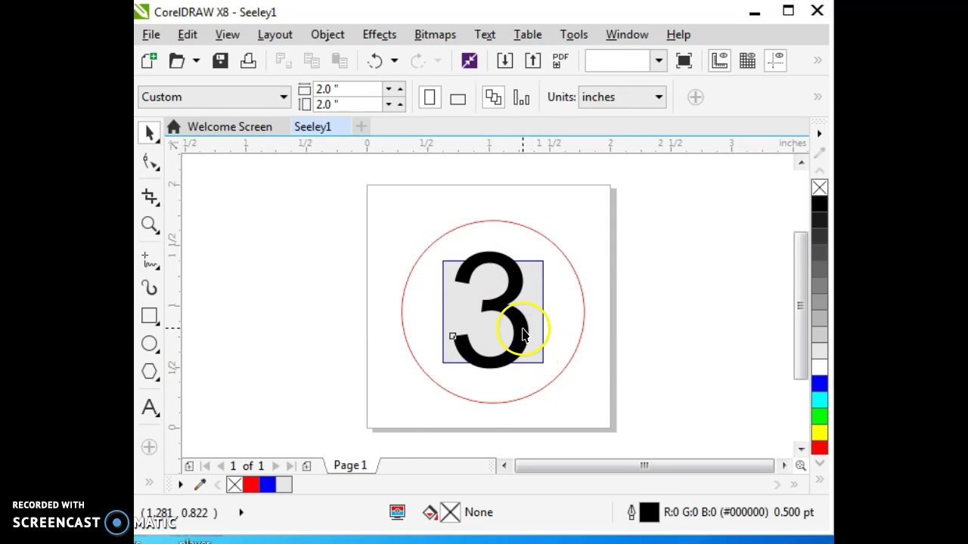
left_click(521, 346)
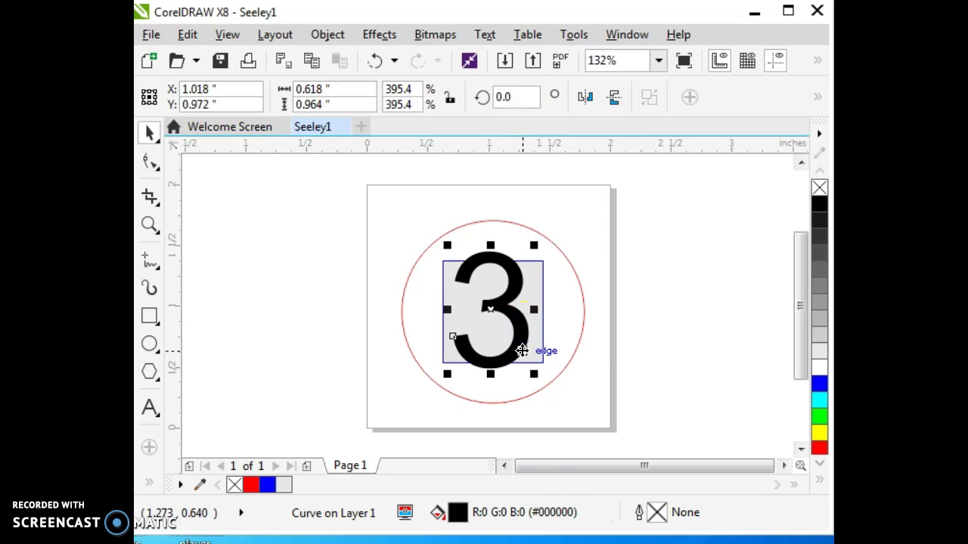
double_click(639, 513)
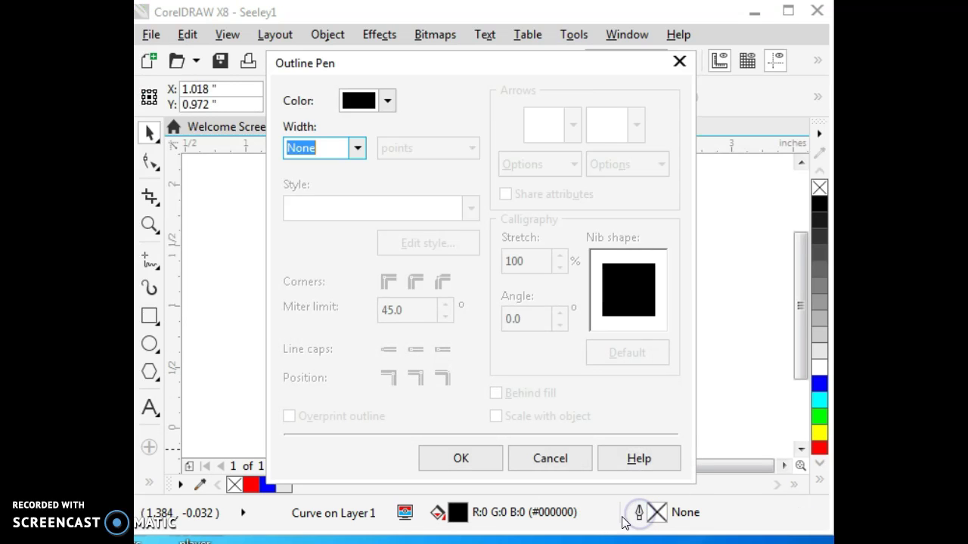
left_click(357, 149)
left_click(343, 185)
left_click(387, 100)
double_click(546, 271)
type("255")
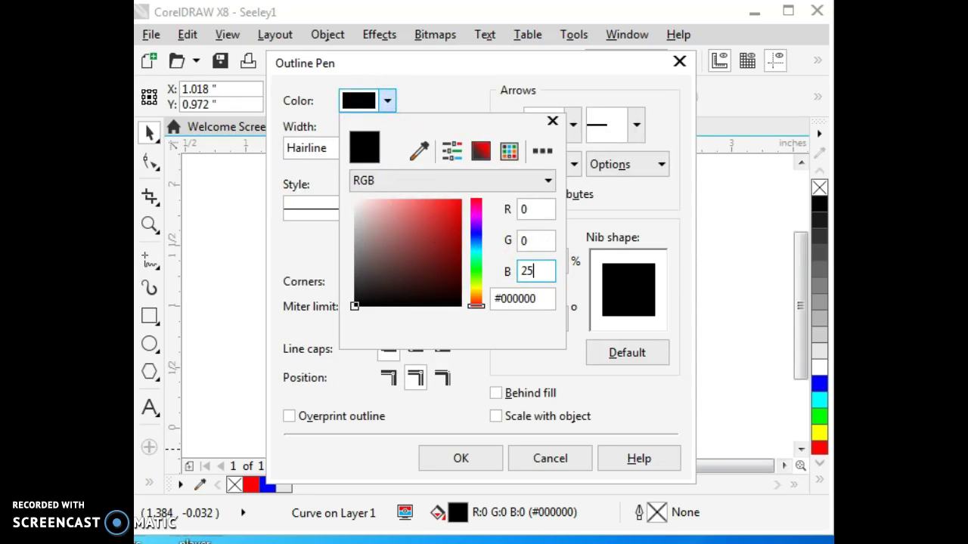
key("Return")
left_click(492, 457)
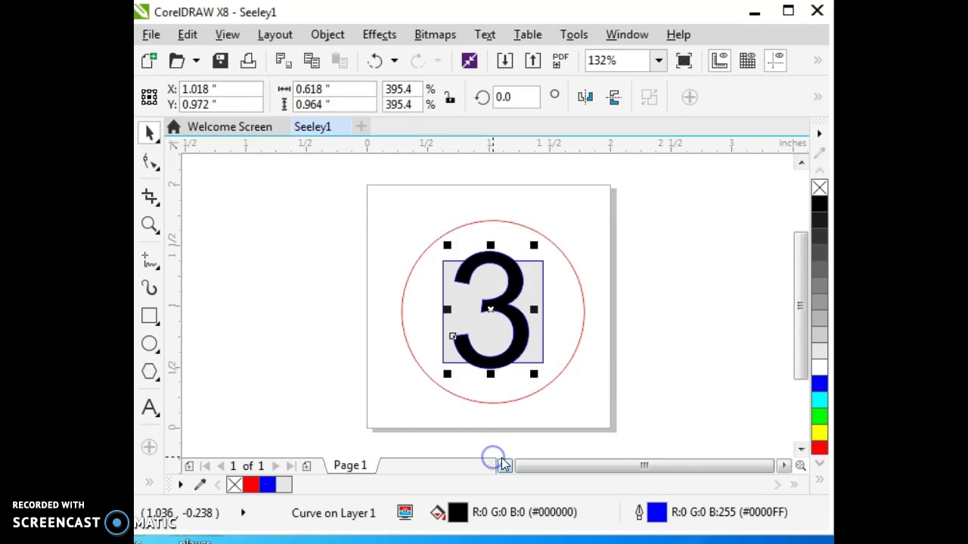
Change the 3's fill to the light grey RGB 230, 230, 230
scroll(496, 277, "up", 5)
scroll(643, 320, "up", 5)
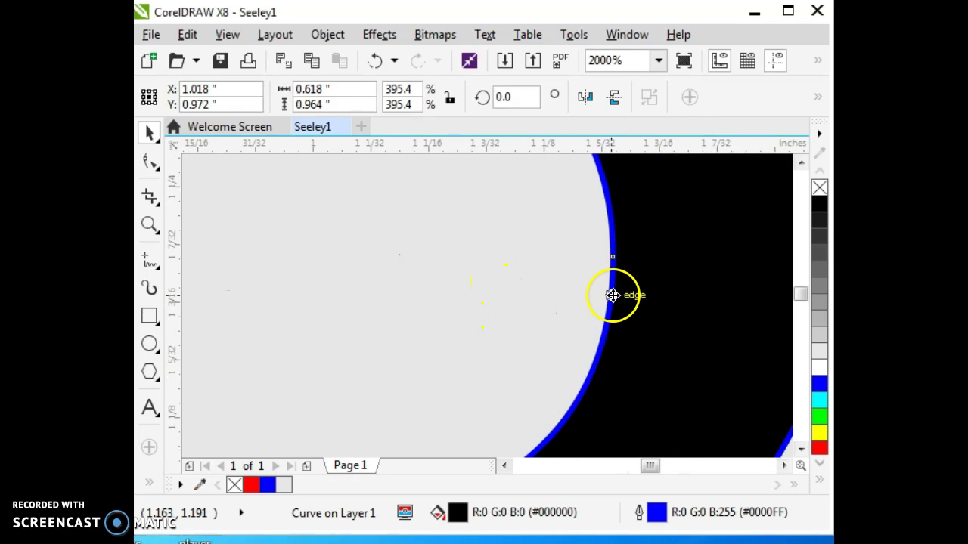
scroll(612, 303, "down", 10)
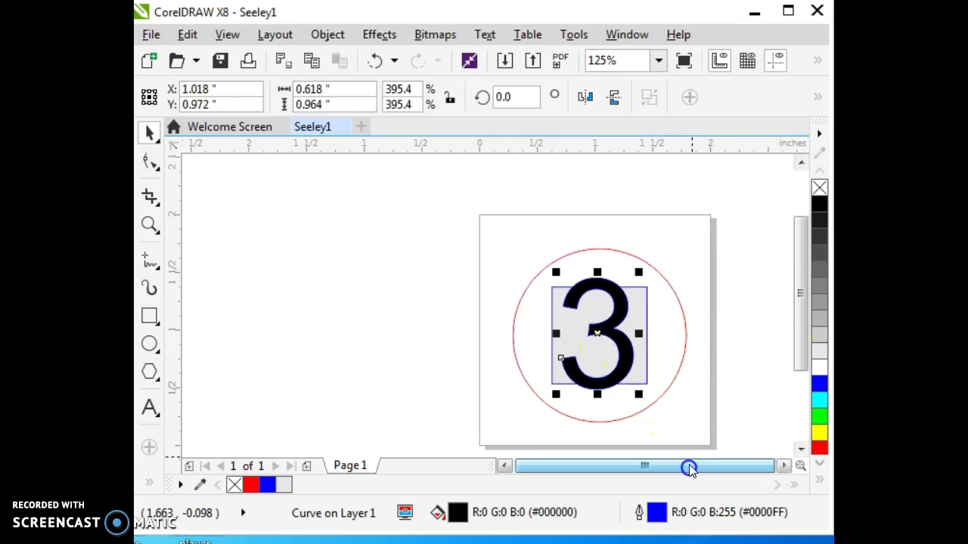
left_click(616, 338)
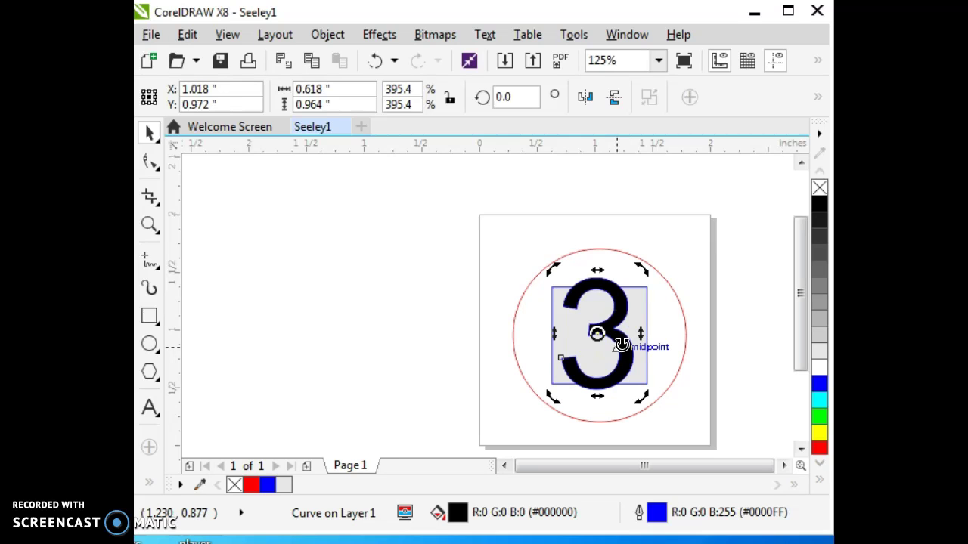
left_click(454, 514)
left_click(455, 514)
left_click(784, 375)
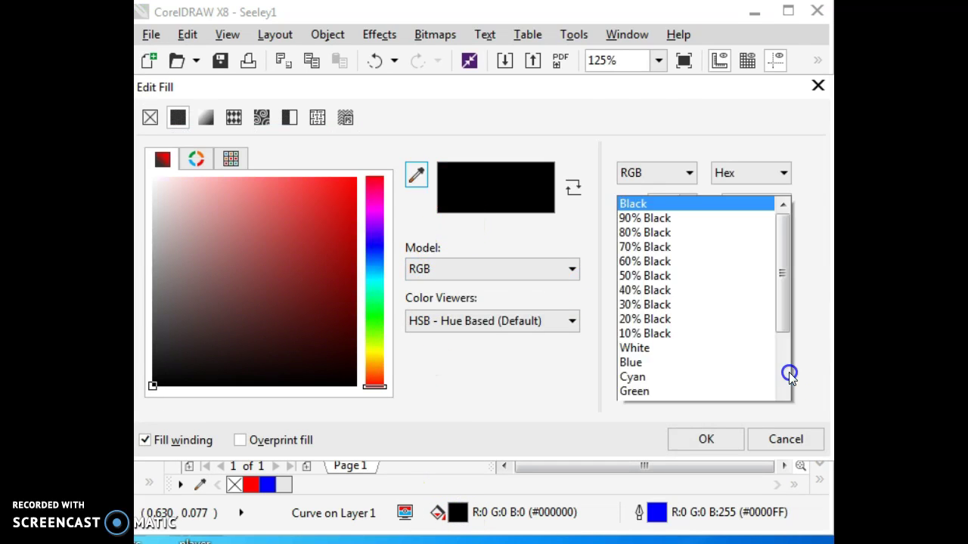
left_click(697, 108)
left_click(711, 438)
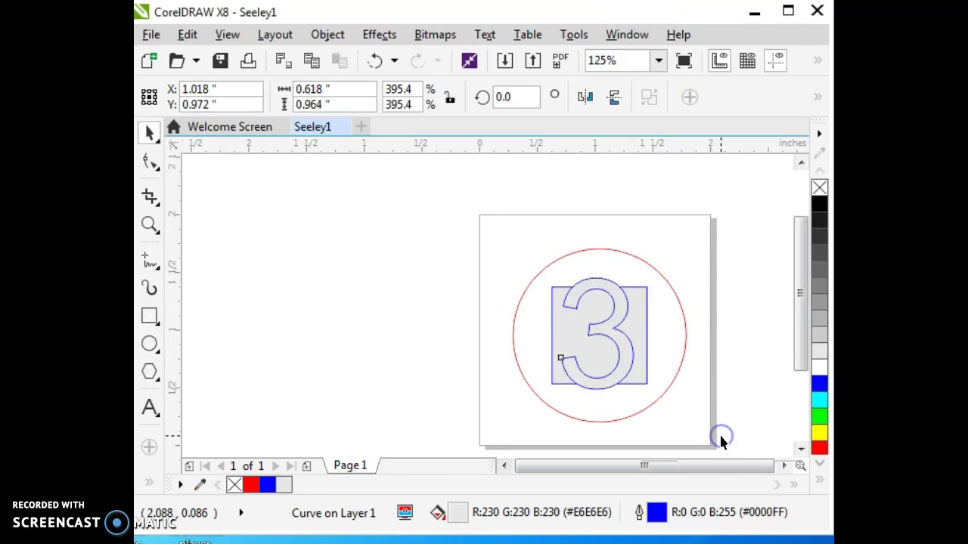
left_click(724, 411)
Recolor the 3's hairline outline to red with RGB 255, 0, 0
mouse_move(593, 378)
left_mouse_down()
mouse_move(567, 352)
mouse_move(593, 378)
left_mouse_up()
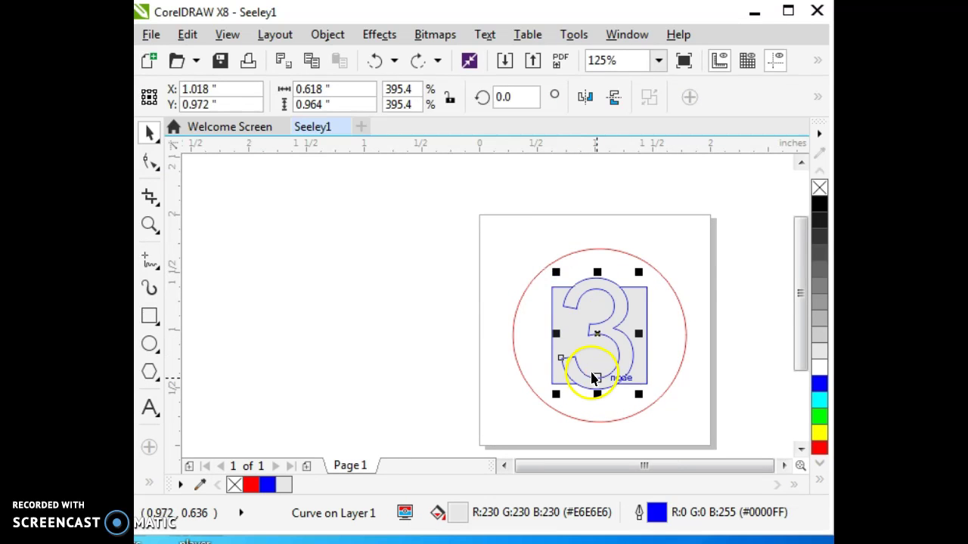
double_click(655, 519)
left_click(387, 101)
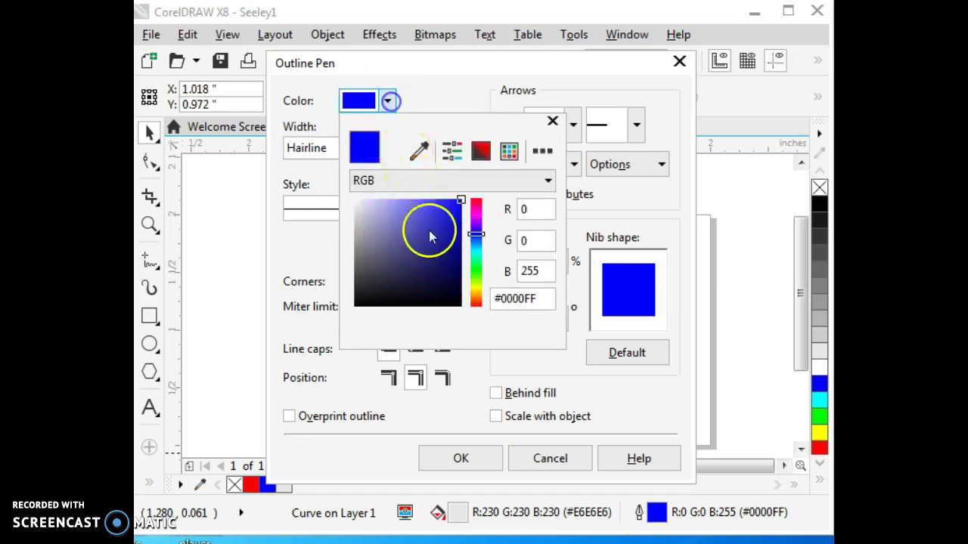
left_click(539, 210)
type("255")
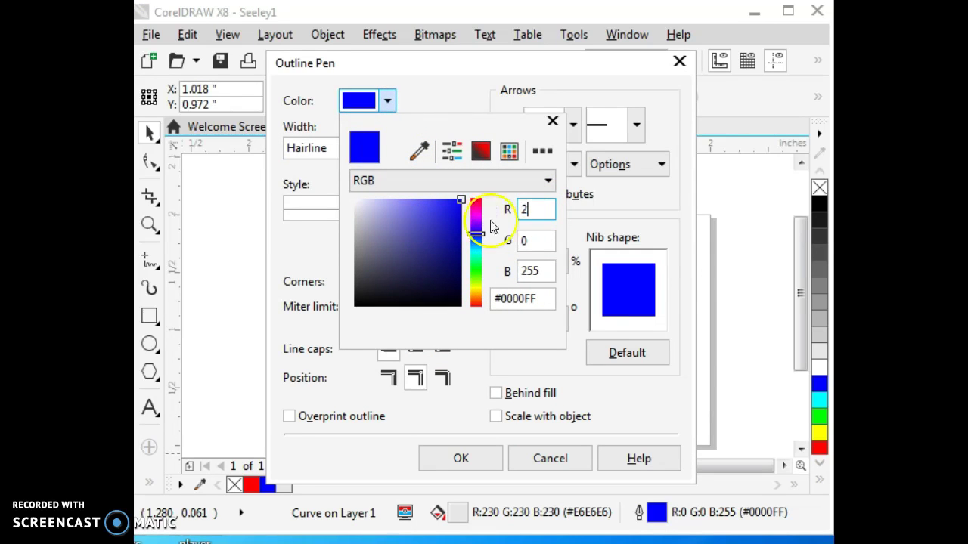
left_click(549, 270)
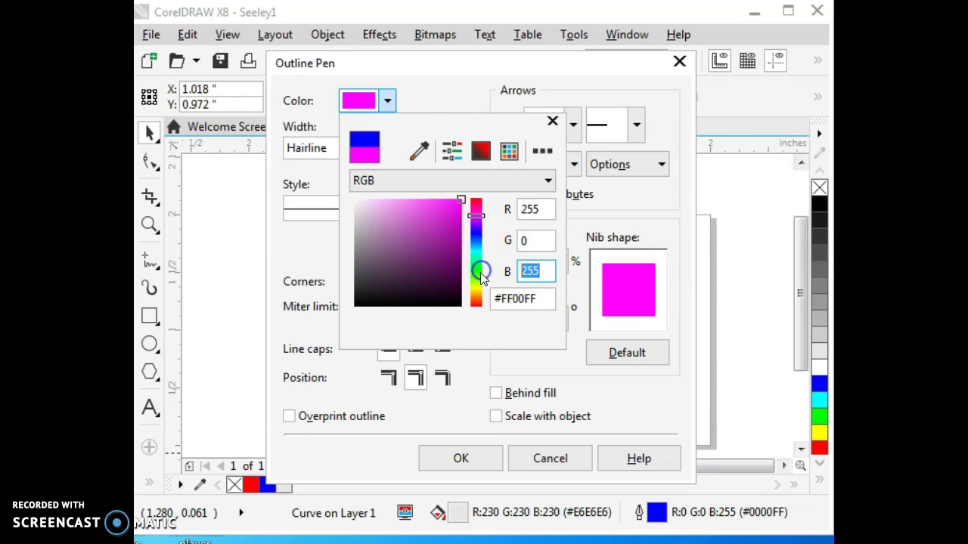
key("Return")
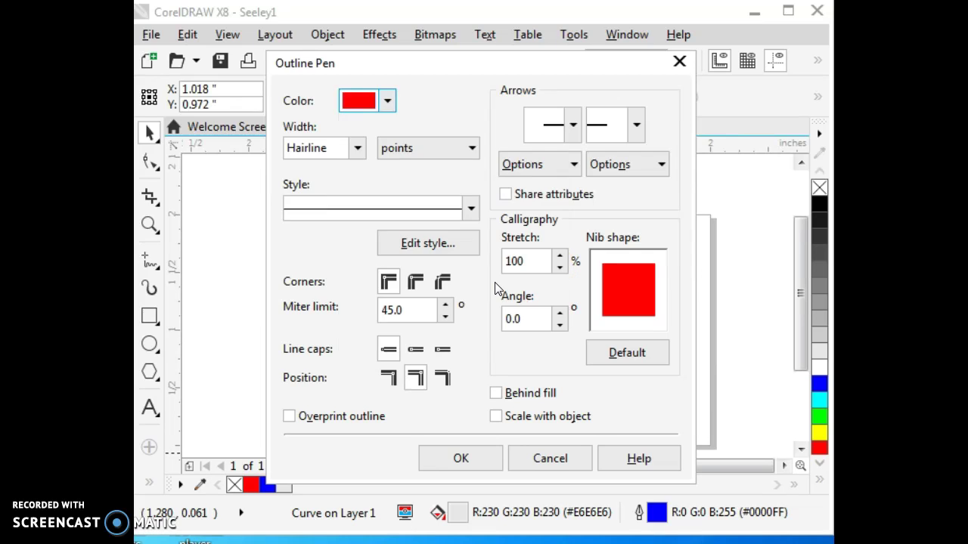
left_click(492, 446)
left_click(705, 330)
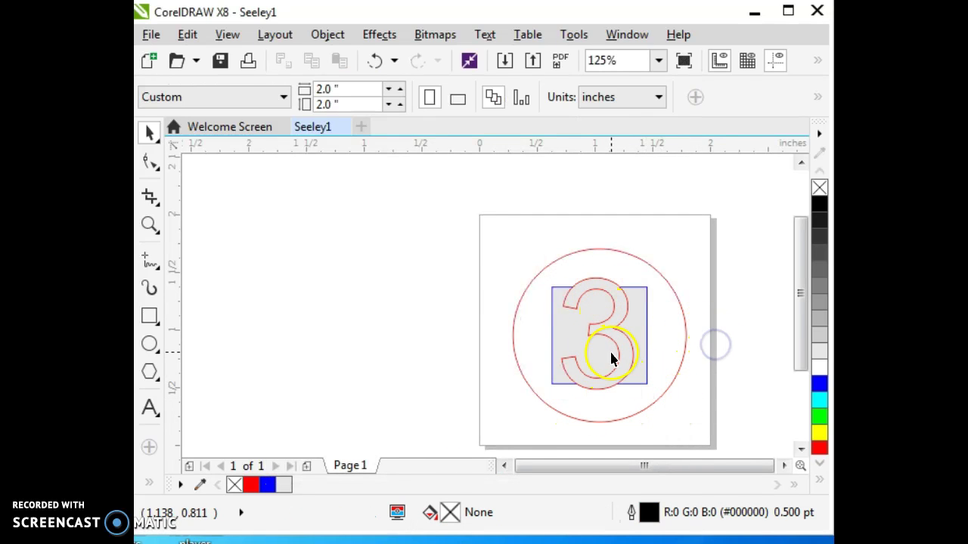